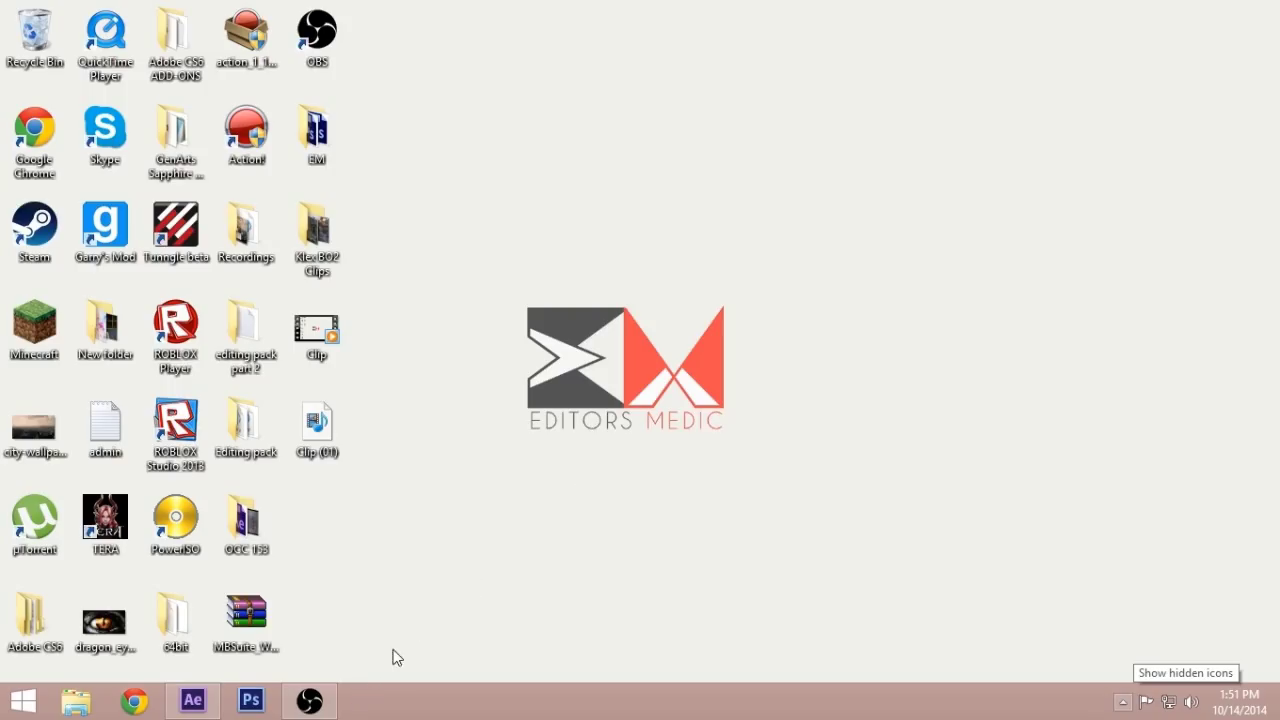
Step: Create a Clip #2 composition from Clip #2.mp4
left_click(213, 690)
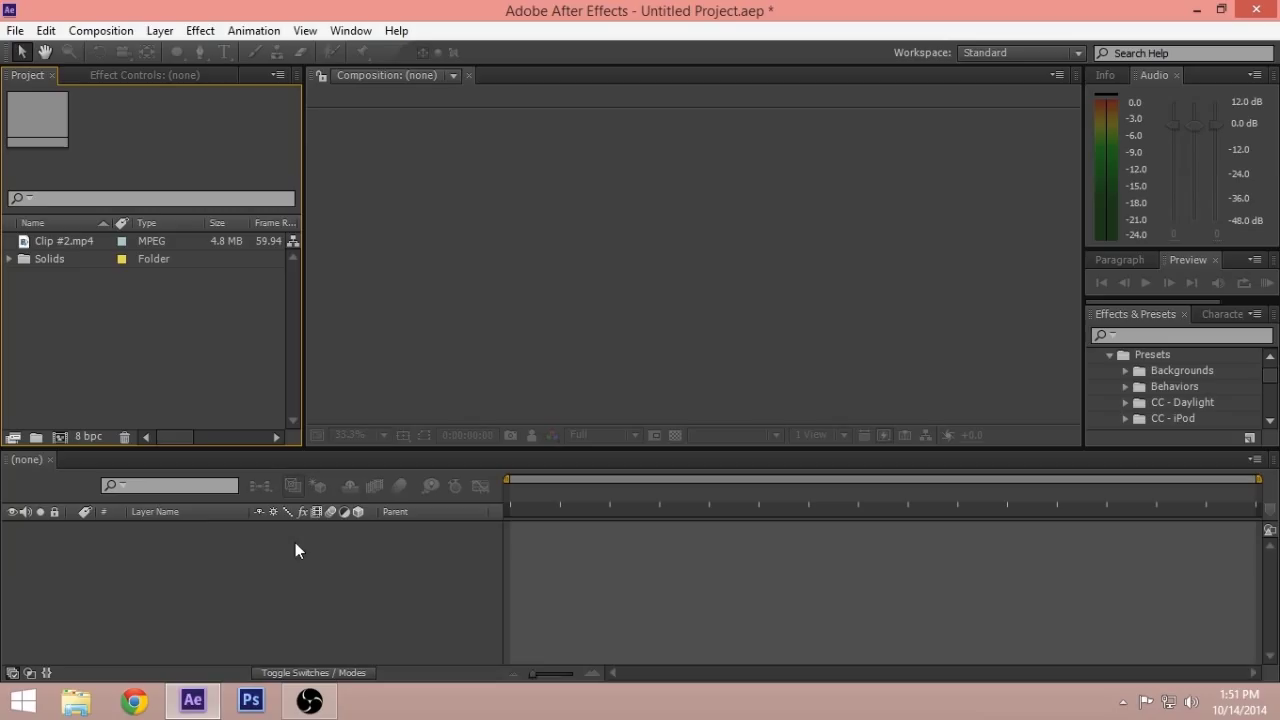
left_click(59, 241)
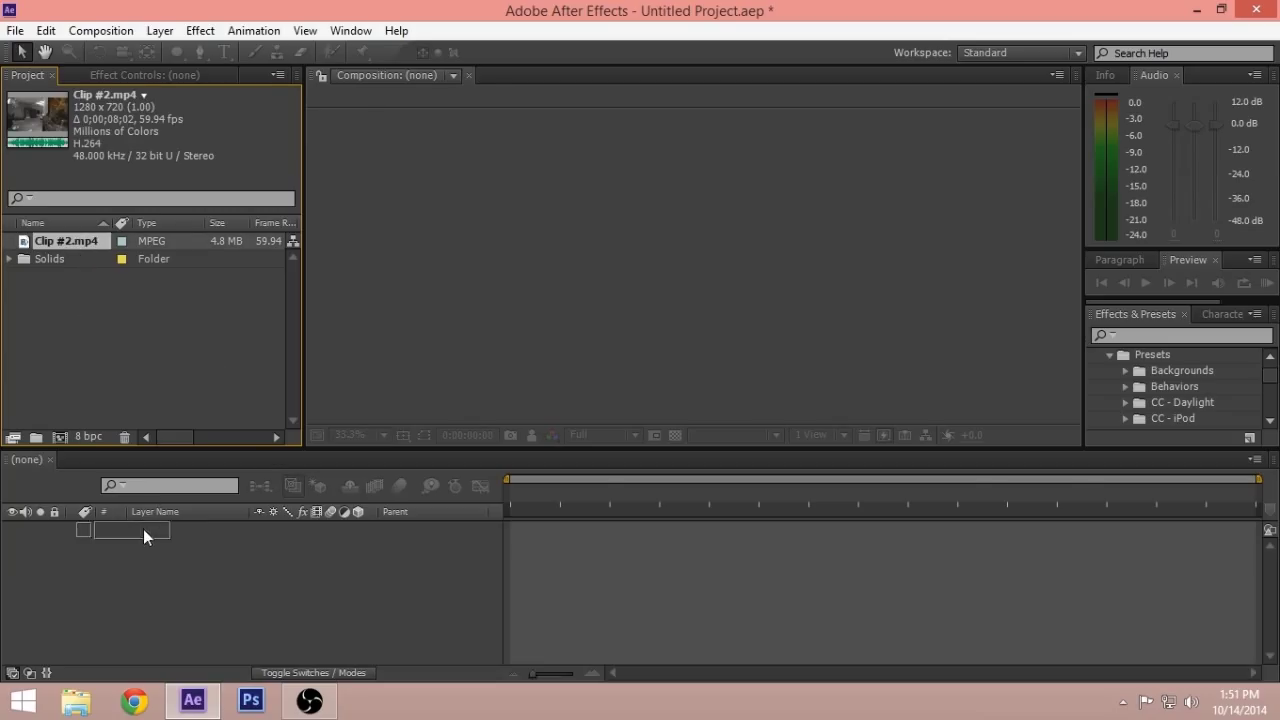
left_click_drag(143, 529, 145, 531)
Step: Park the current time at 0;00;01;20, where the scope view begins, and select the clip layer
left_click_drag(509, 497, 1025, 494)
left_click_drag(645, 495, 596, 494)
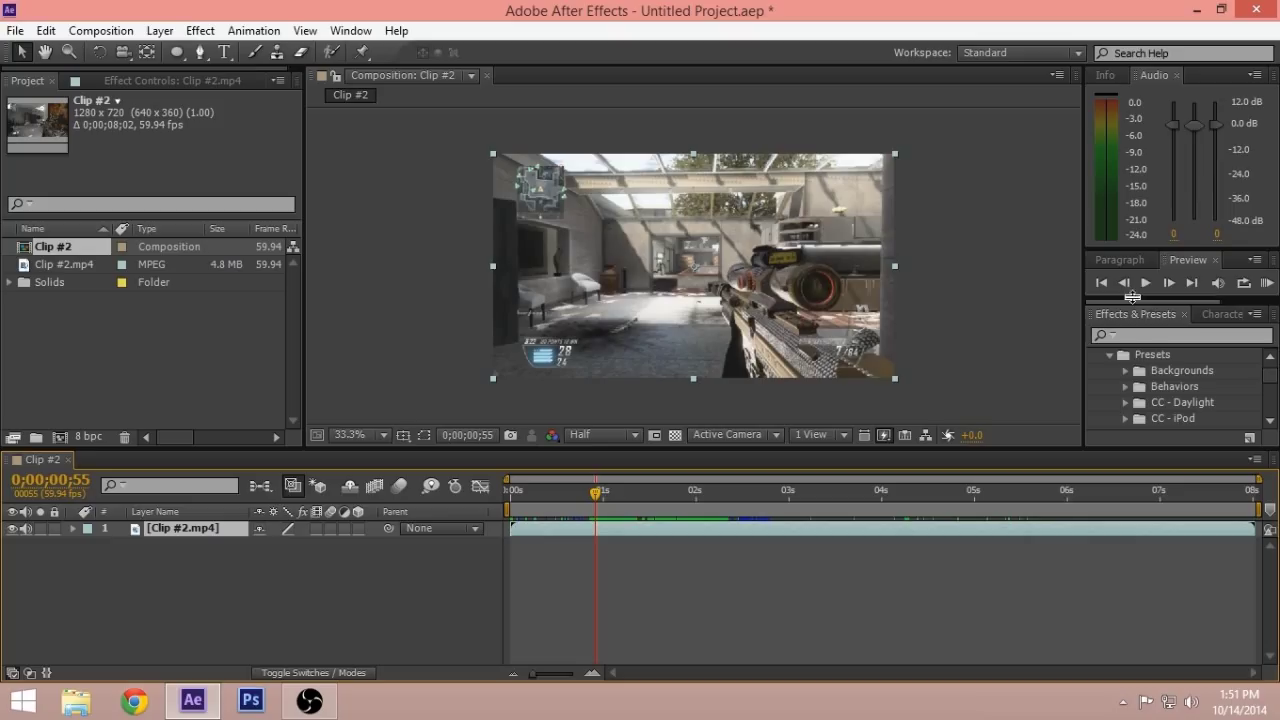
left_click(1166, 284)
left_click(1166, 284)
left_click(1166, 284)
left_click(1166, 284)
left_click(1145, 283)
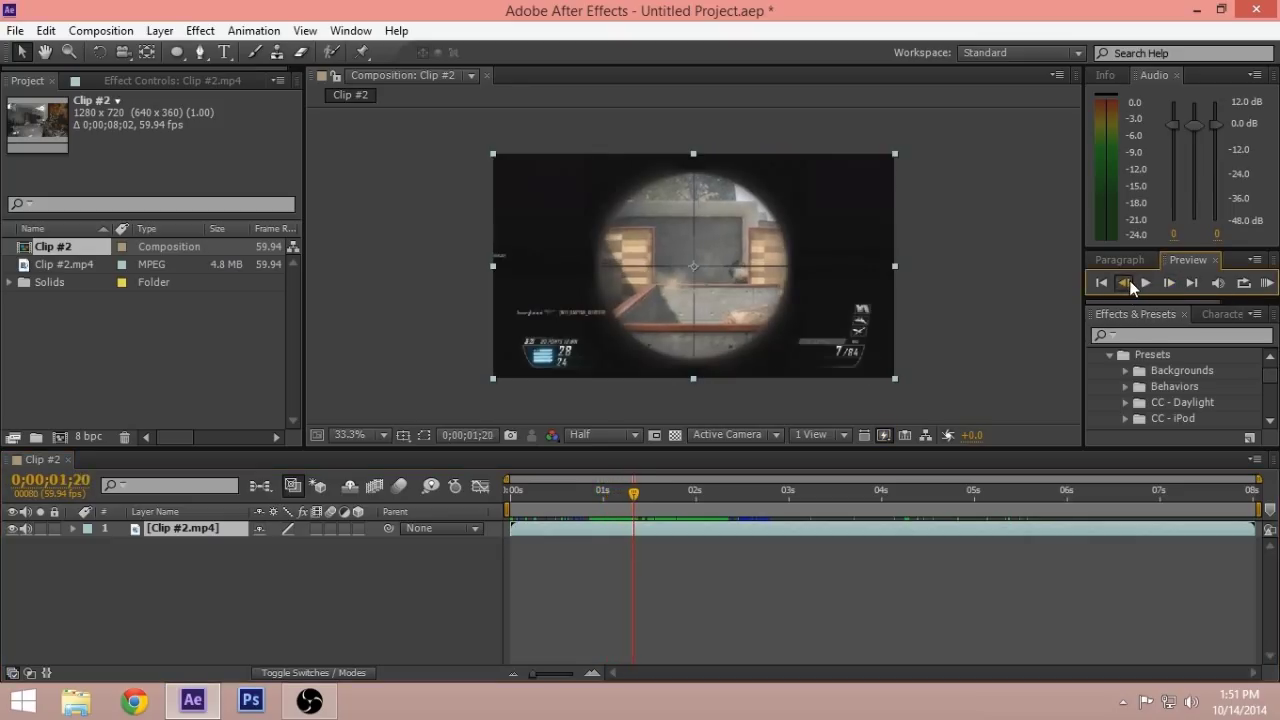
left_click(1127, 282)
left_click(1127, 282)
left_click(191, 528)
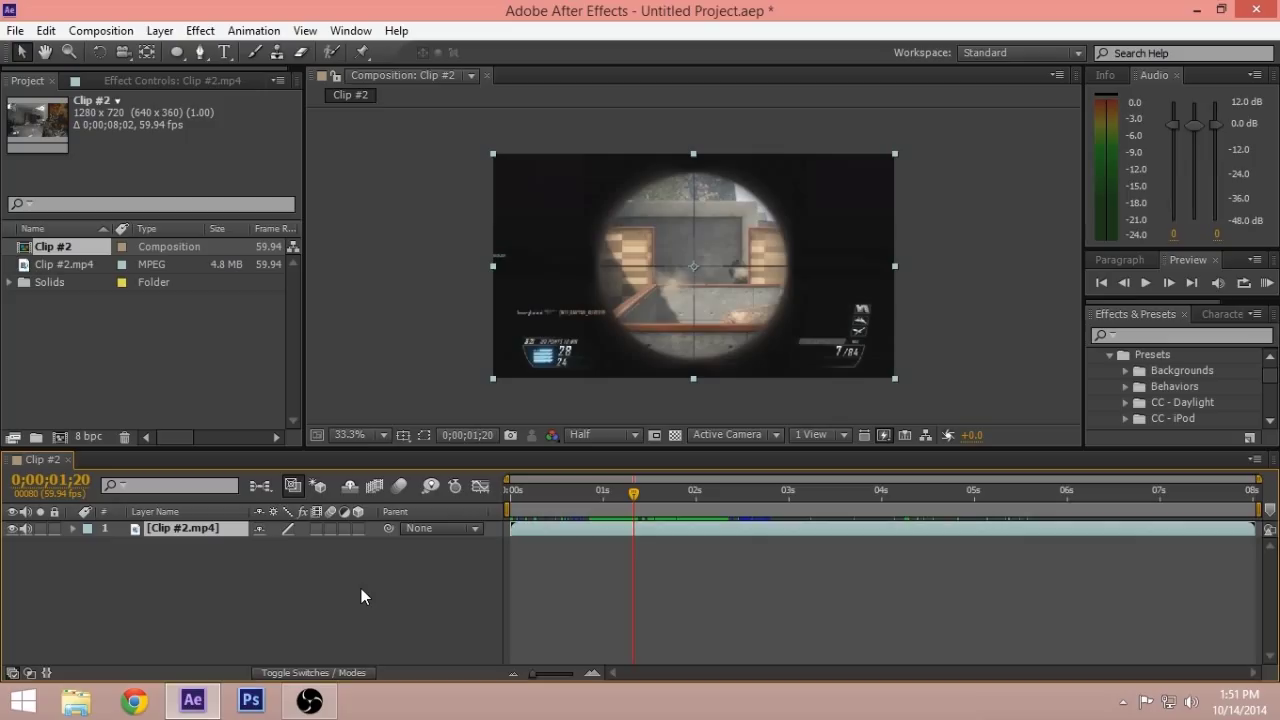
Step: Split the clip layer at 1;20 and deselect it
key("ctrl+shift+d")
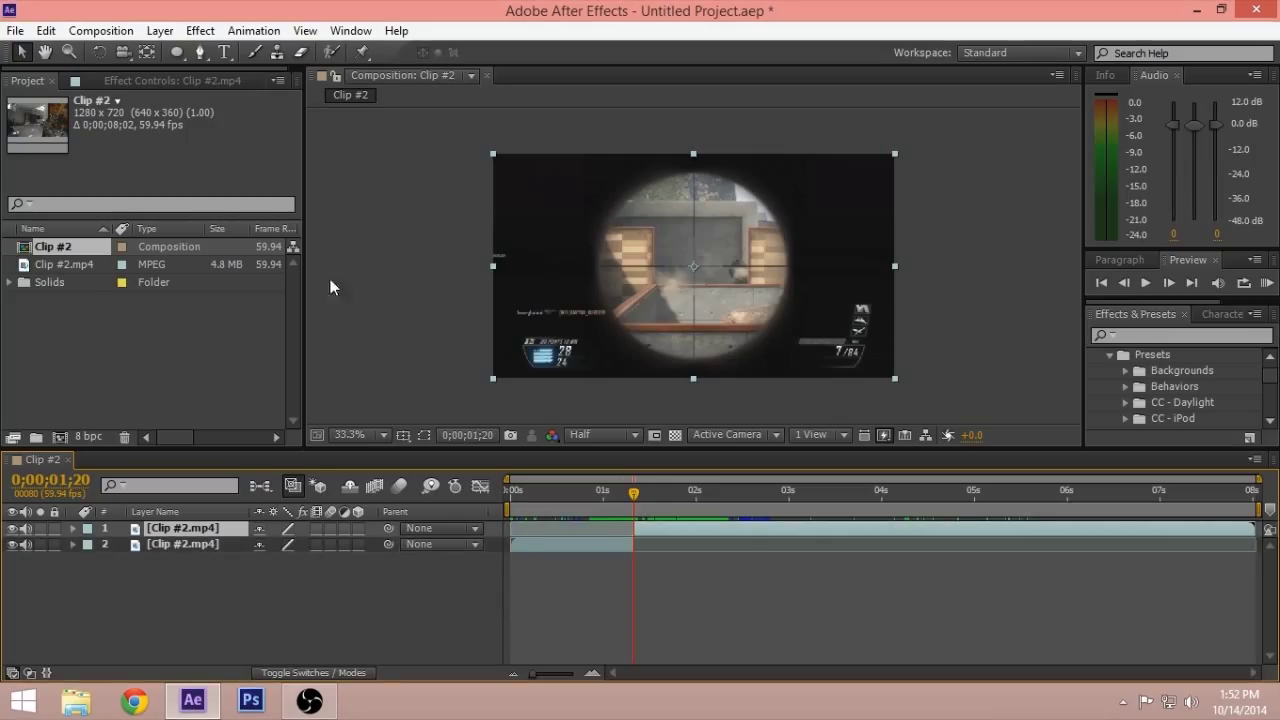
left_click(47, 31)
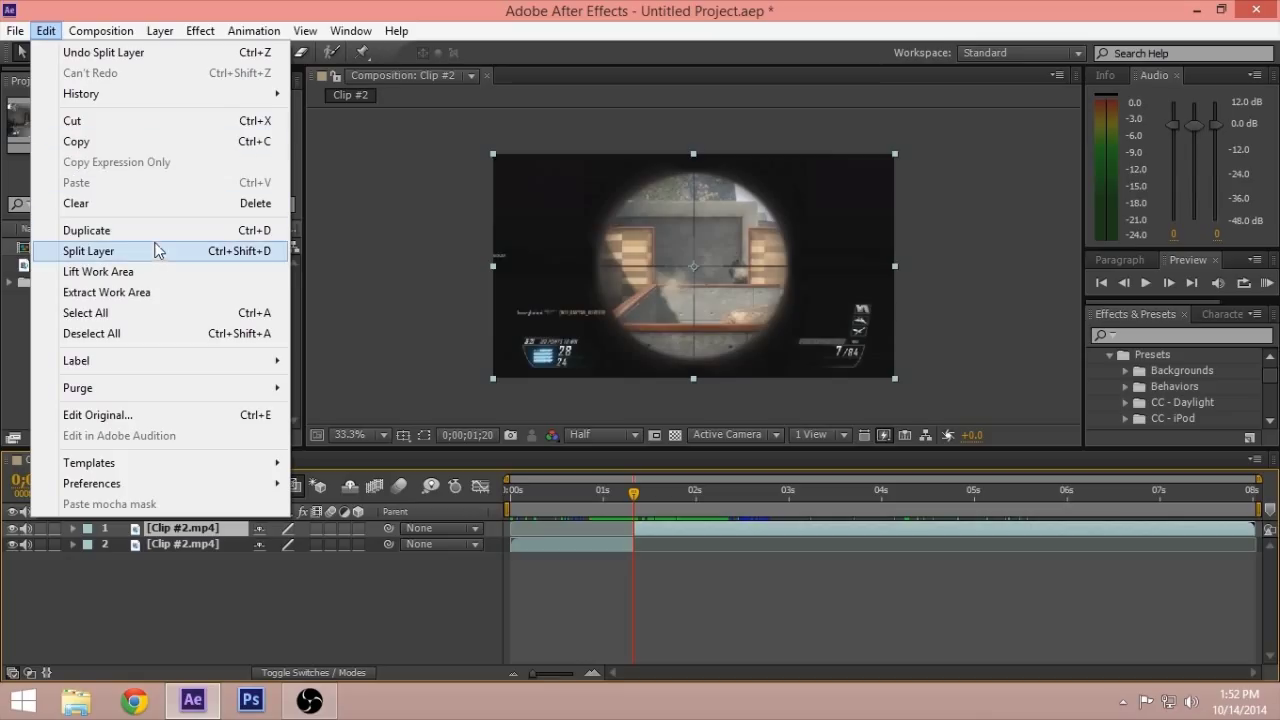
left_click(650, 642)
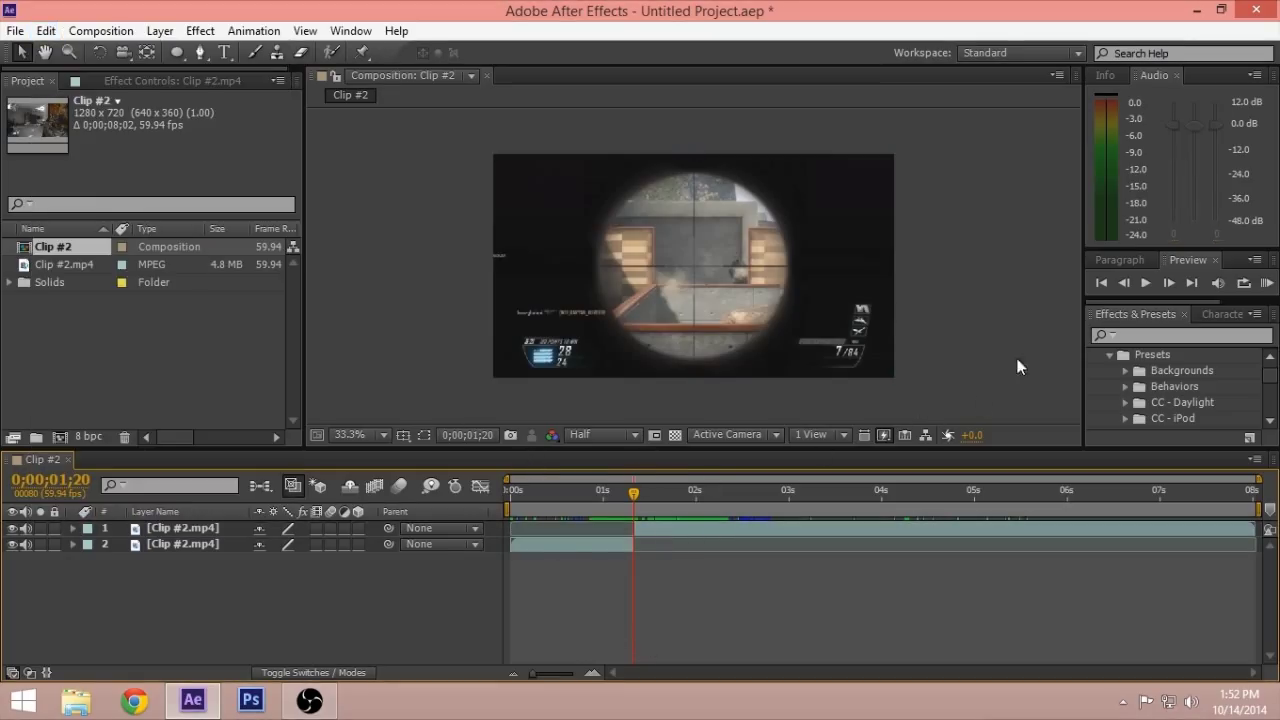
Step: Split the scope piece again at 1;55 and move the later piece down one place
left_click_drag(649, 487, 689, 496)
left_click(1164, 284)
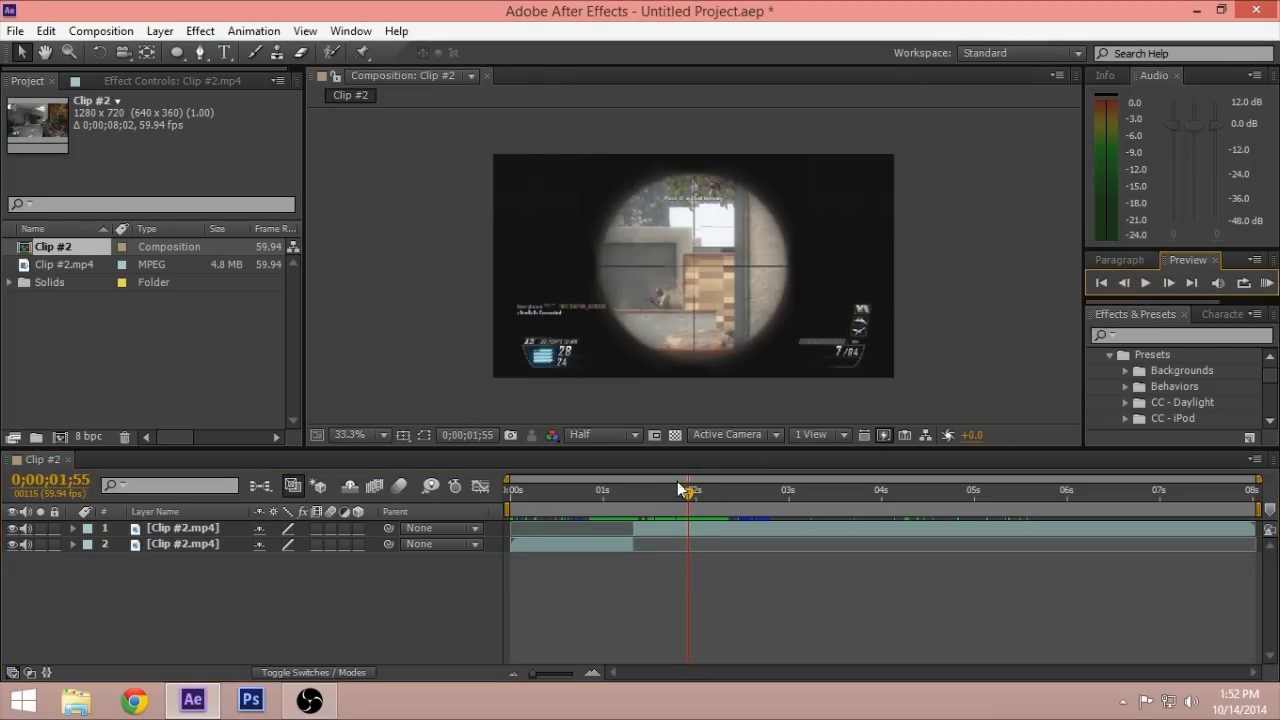
left_click(726, 522)
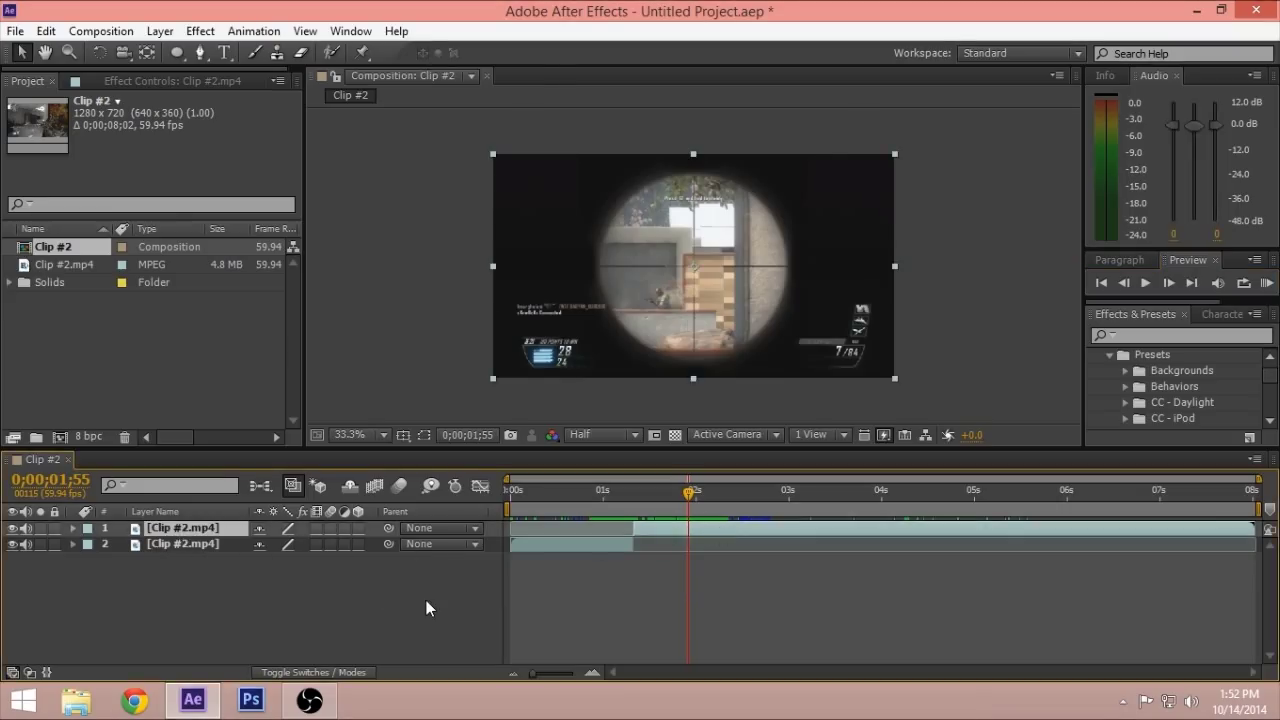
key("ctrl+shift+d")
left_click_drag(606, 490, 690, 496)
left_click_drag(161, 531, 177, 549)
Step: Rename the scope-section layer to SCOPE
mouse_move(693, 513)
left_mouse_down()
mouse_move(624, 493)
mouse_move(667, 499)
mouse_move(668, 513)
left_mouse_up()
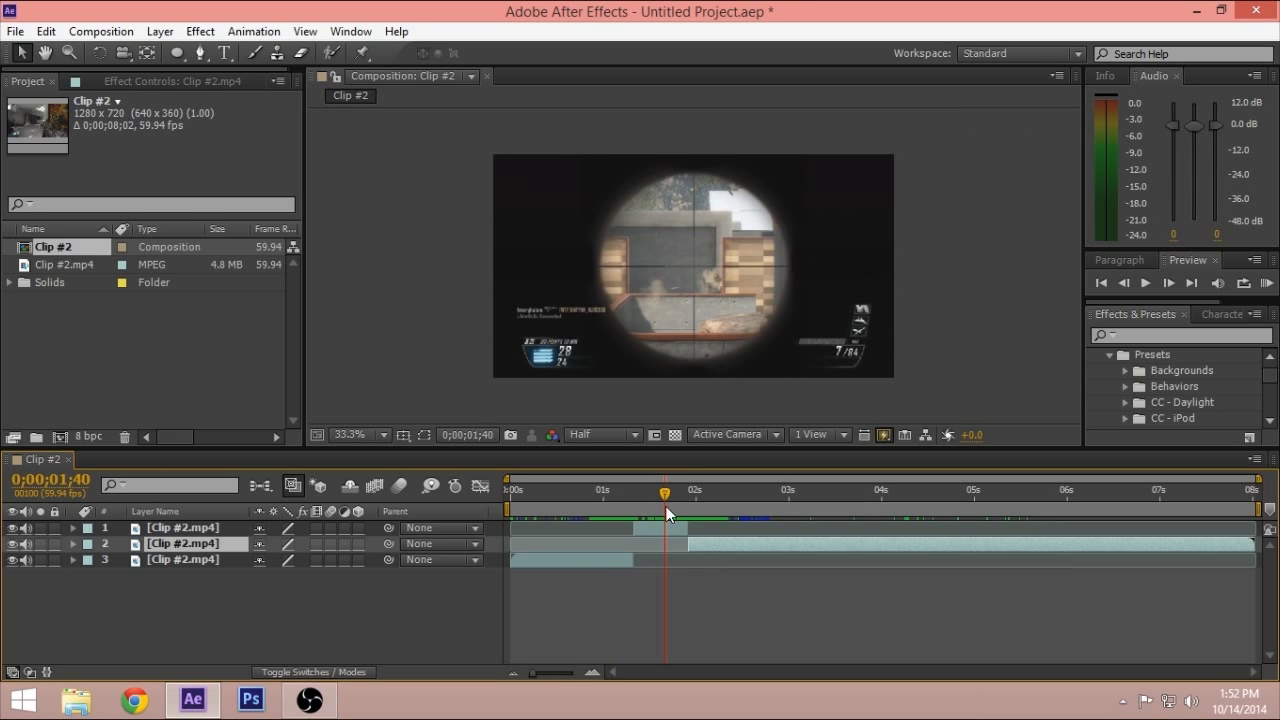
right_click(222, 533)
left_click(466, 94)
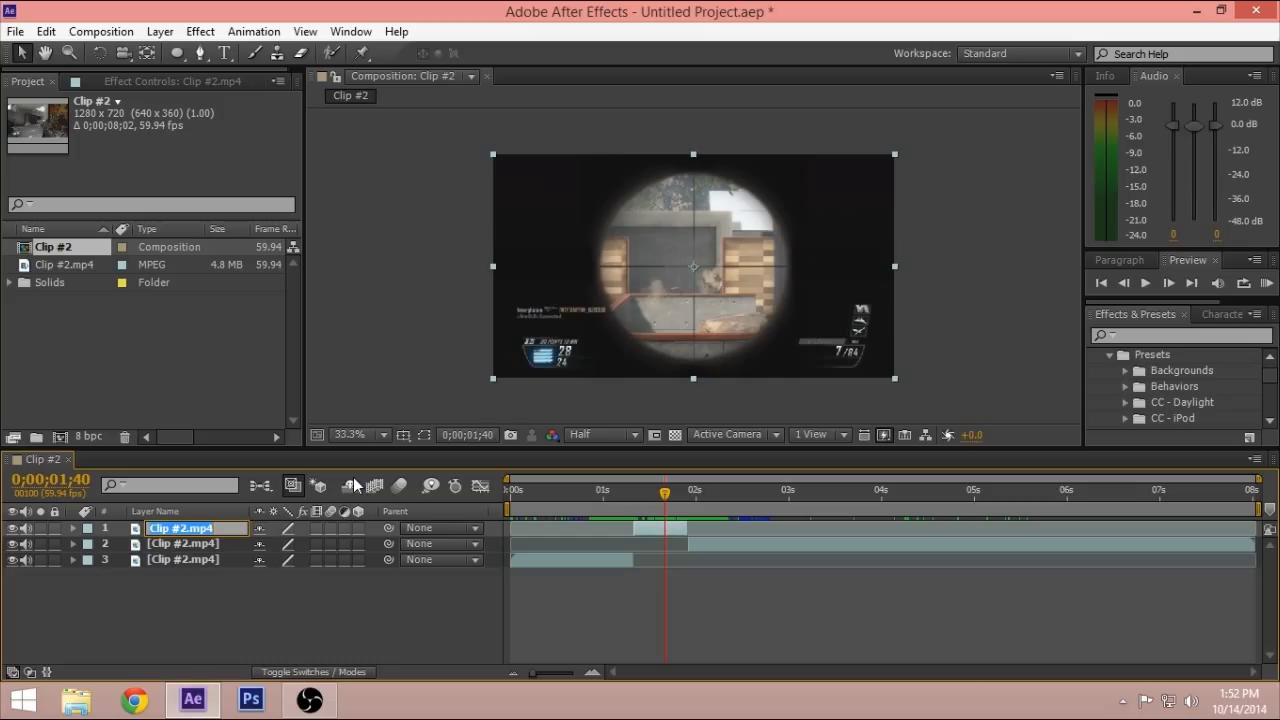
type("SCOPE")
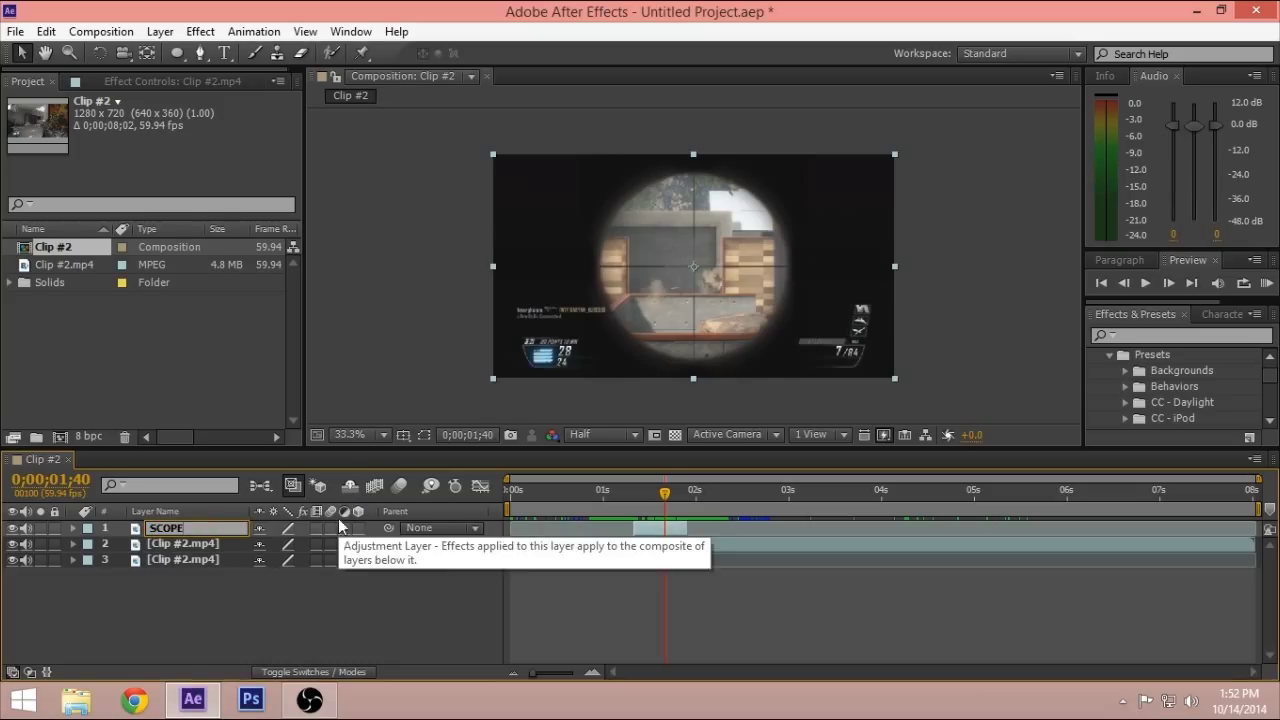
left_click(316, 609)
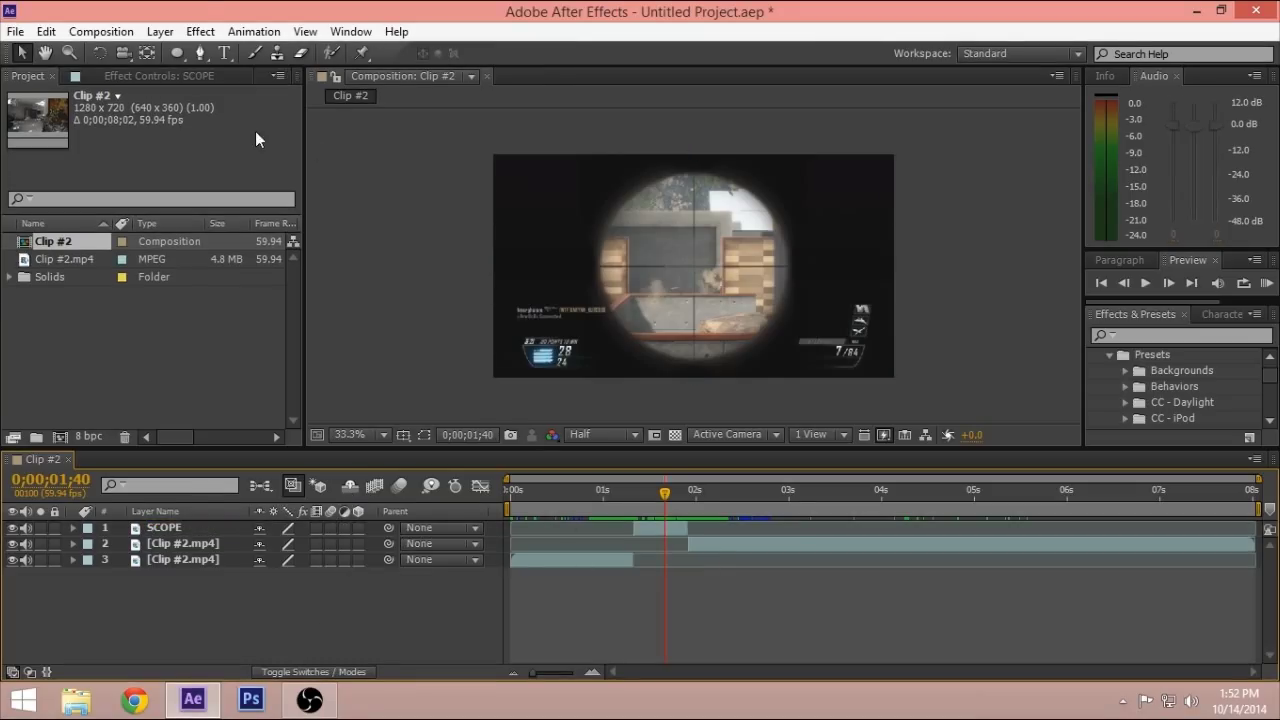
Step: Create a new black solid and keep SCOPE stacked above it
left_click(160, 31)
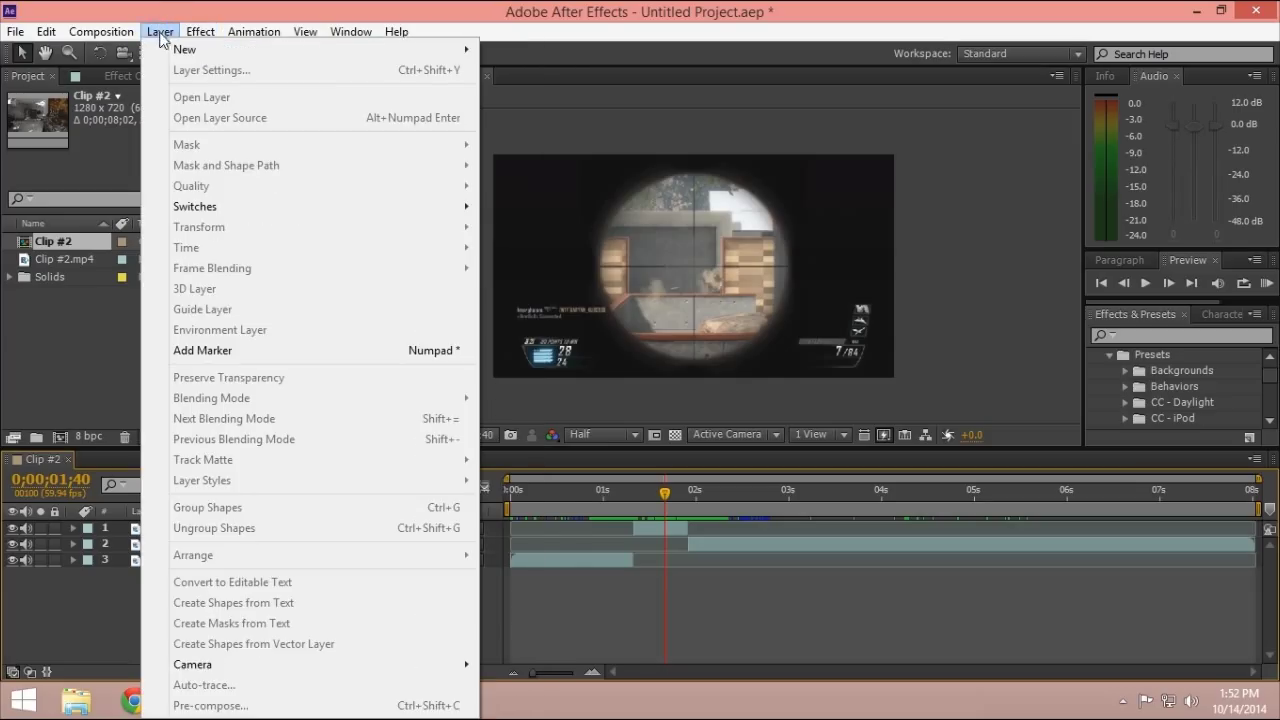
mouse_move(346, 49)
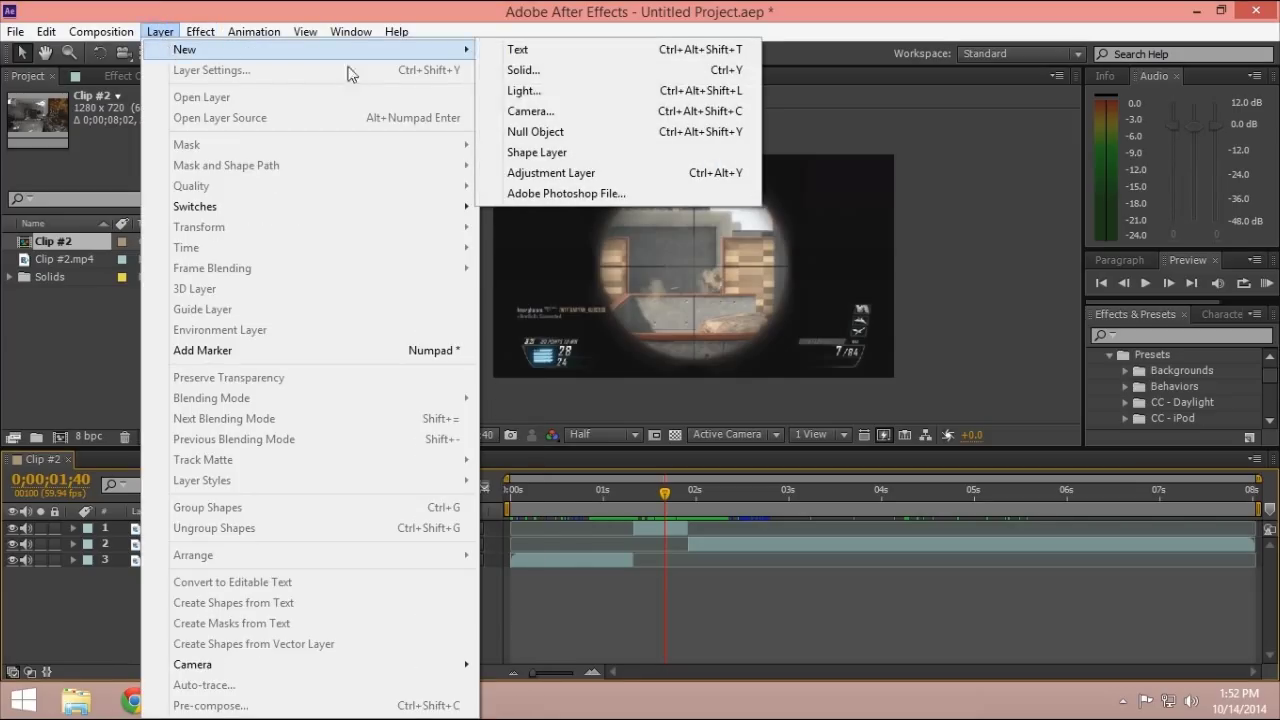
left_click(524, 70)
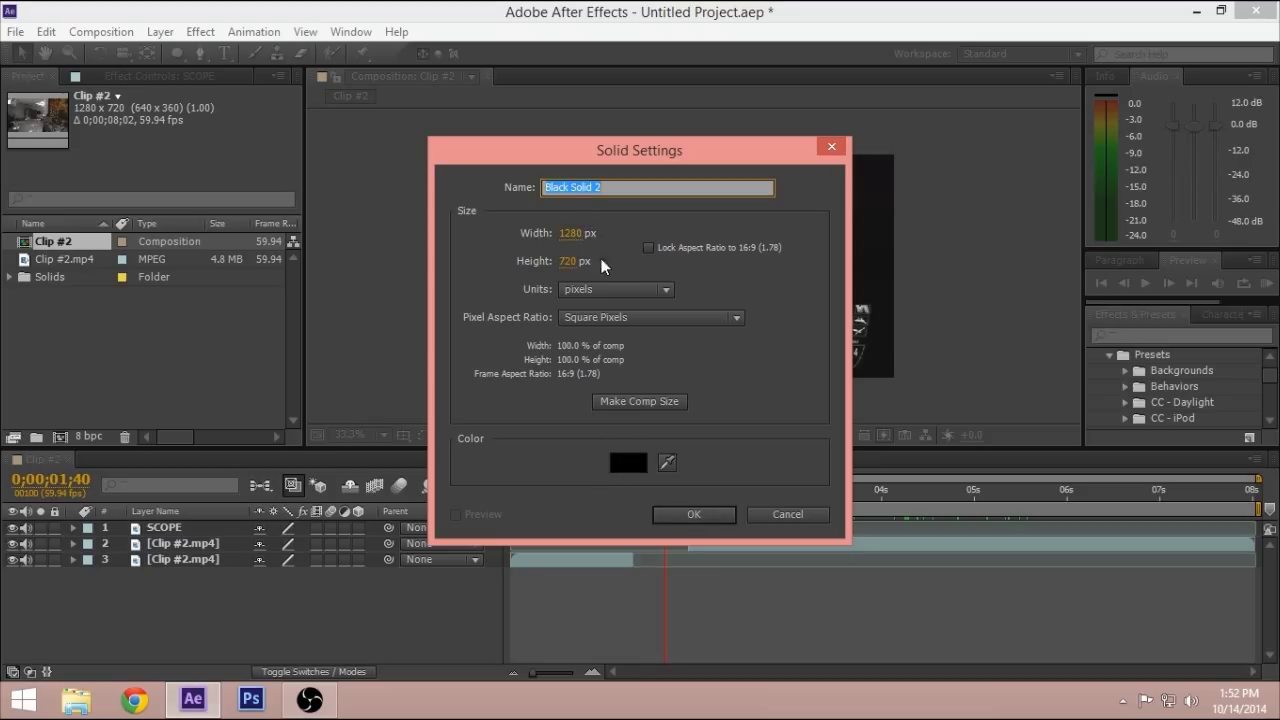
left_click(683, 513)
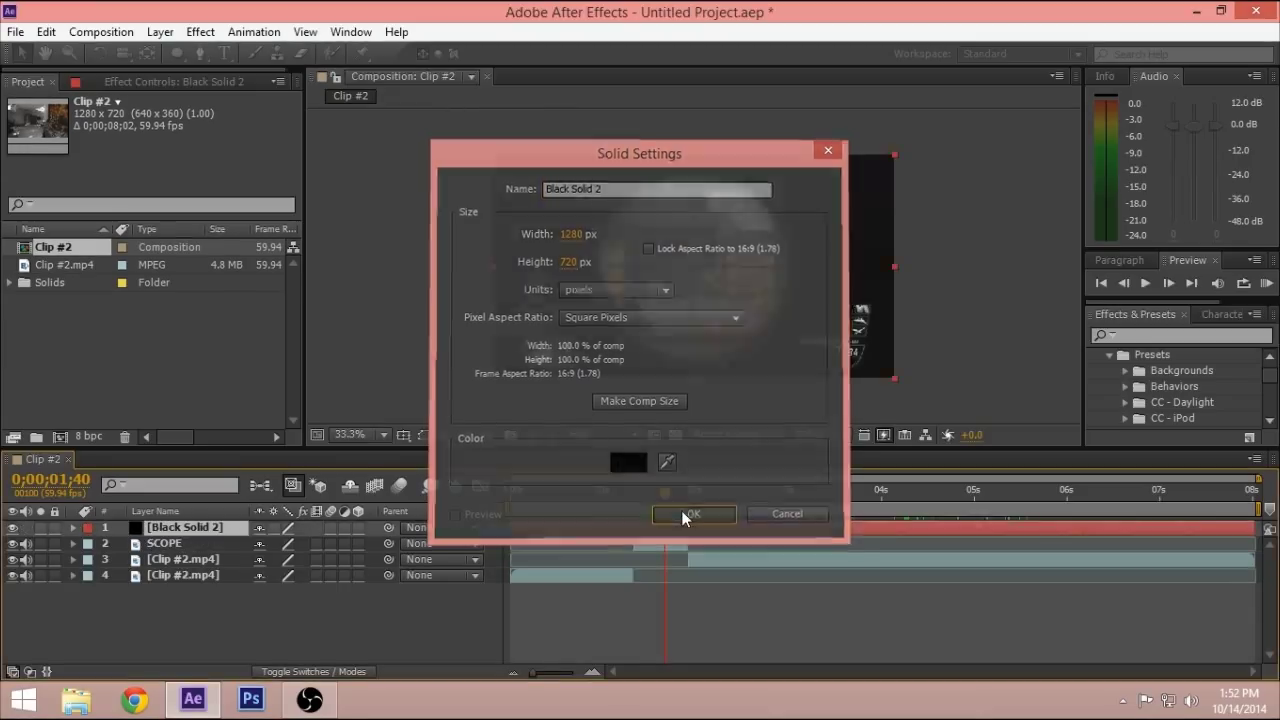
left_click_drag(217, 540, 213, 552)
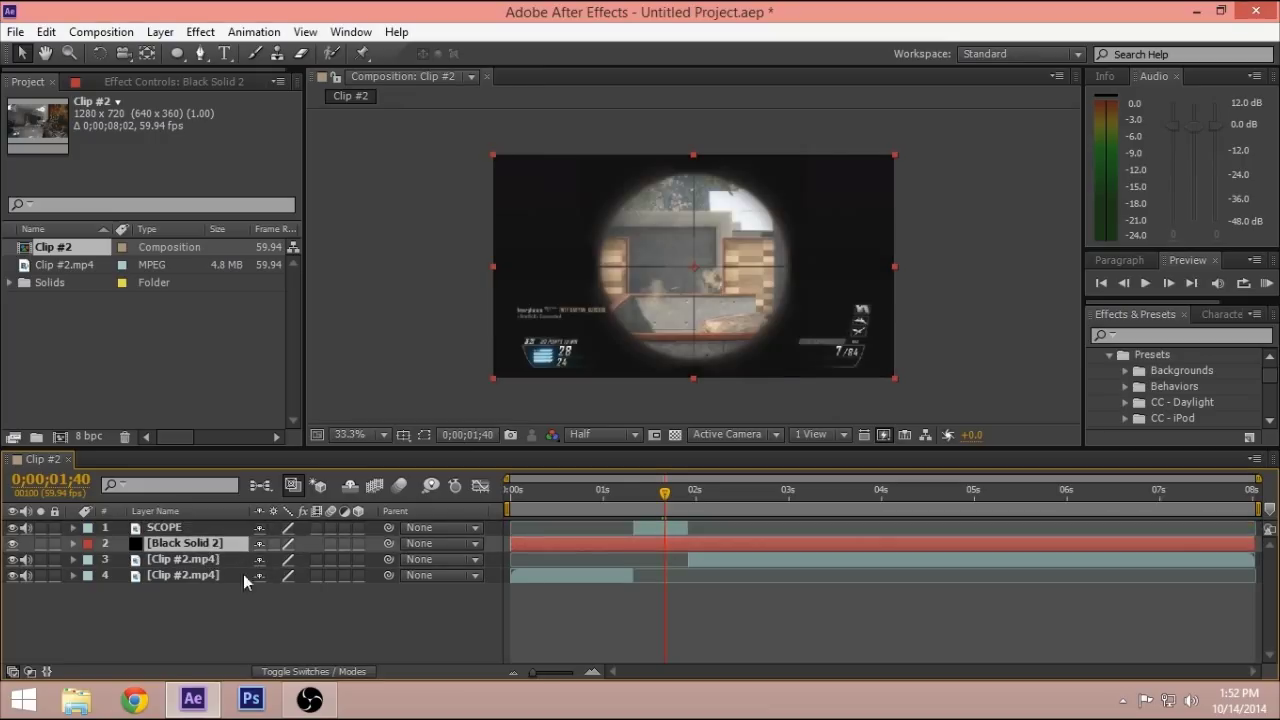
Step: Trim the black solid to run from 1;20 to 1;54
left_click(635, 490)
left_click_drag(635, 486, 633, 488)
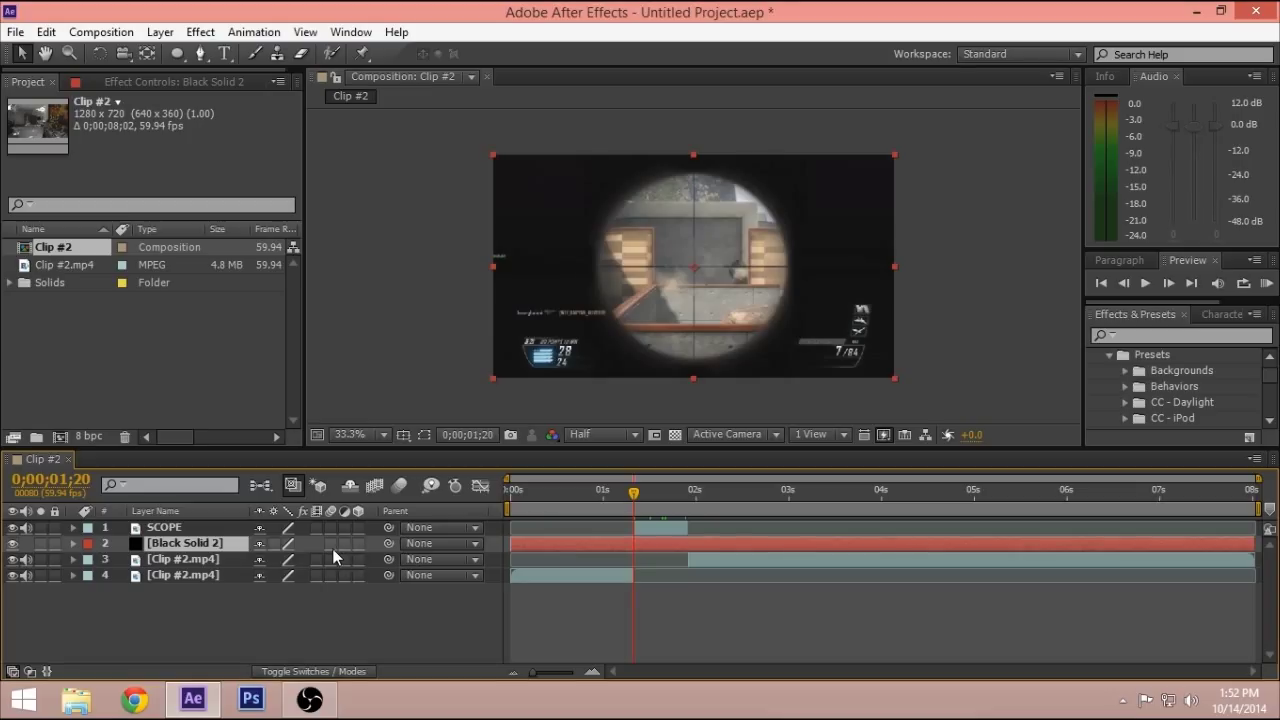
key("alt+bracketleft")
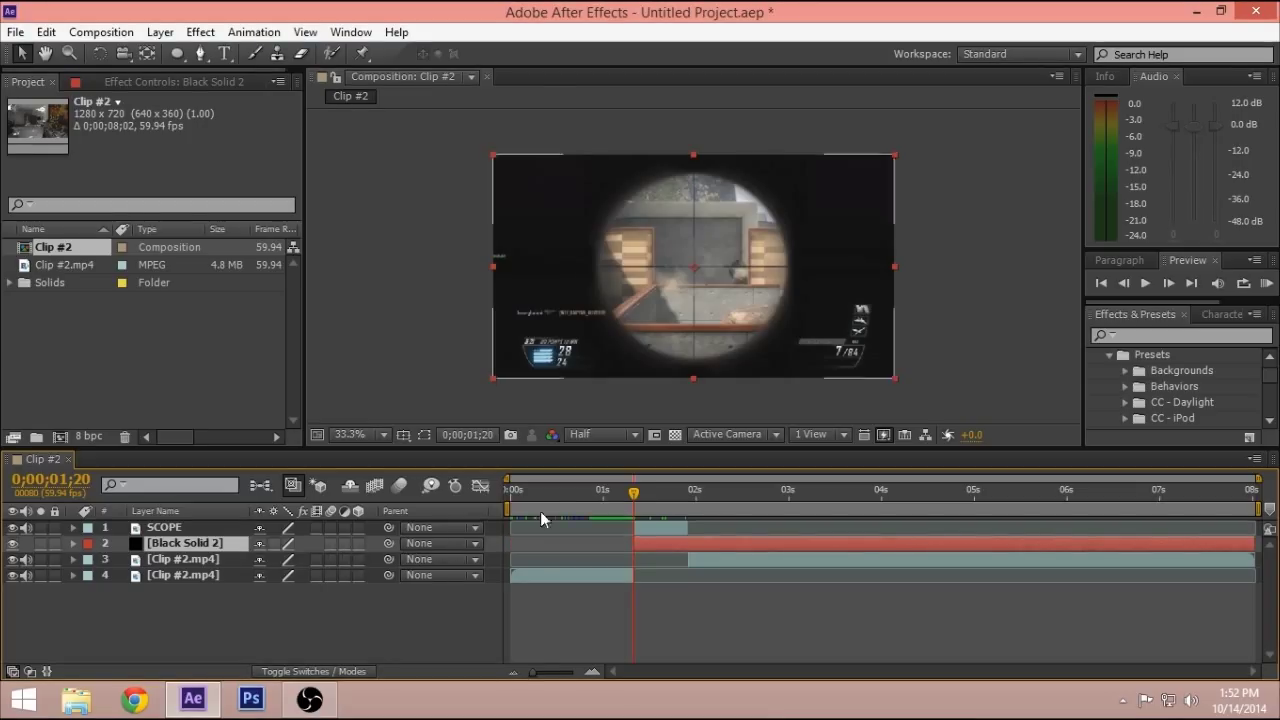
left_click(693, 490)
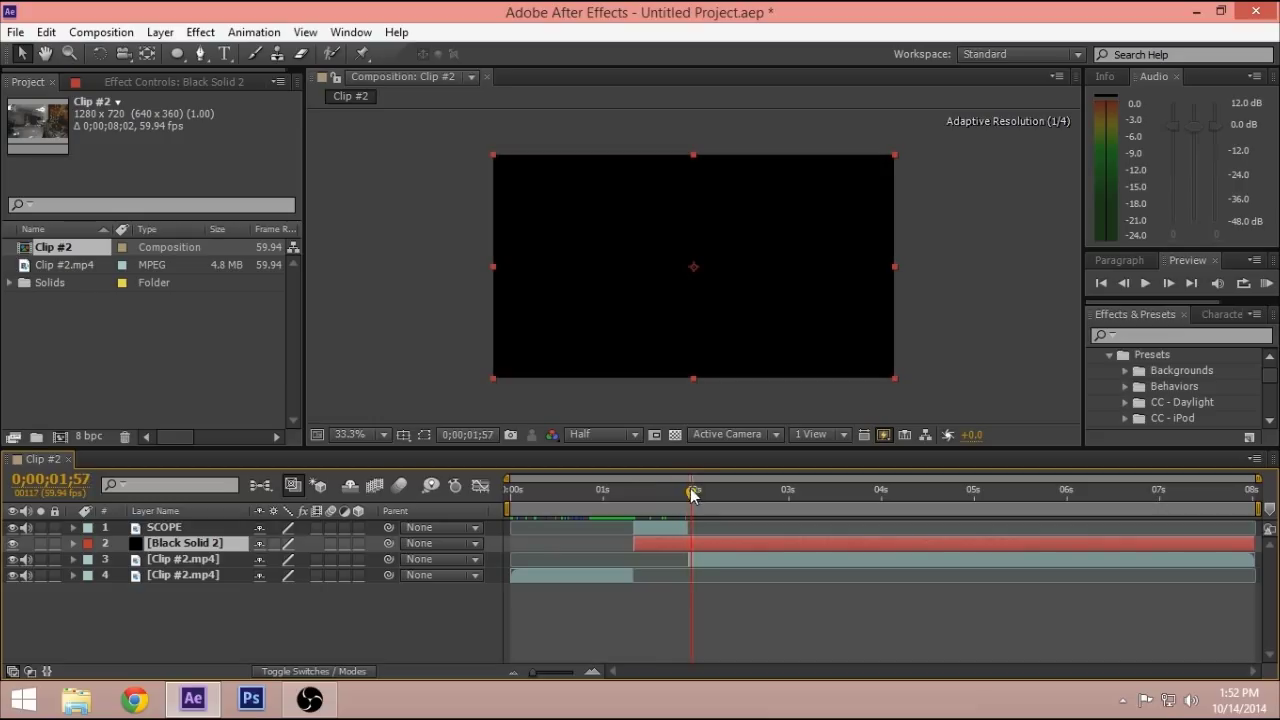
left_click_drag(693, 493, 687, 493)
key("alt+bracketright")
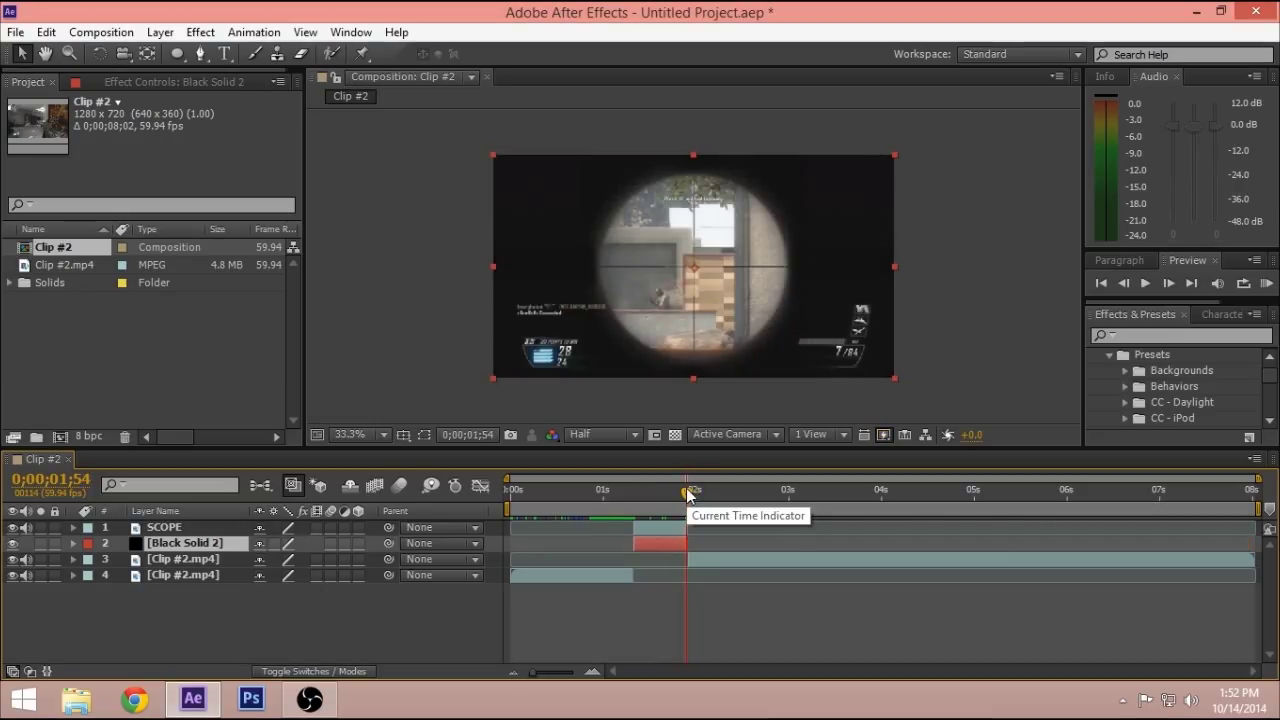
left_click(600, 434)
left_click(674, 503)
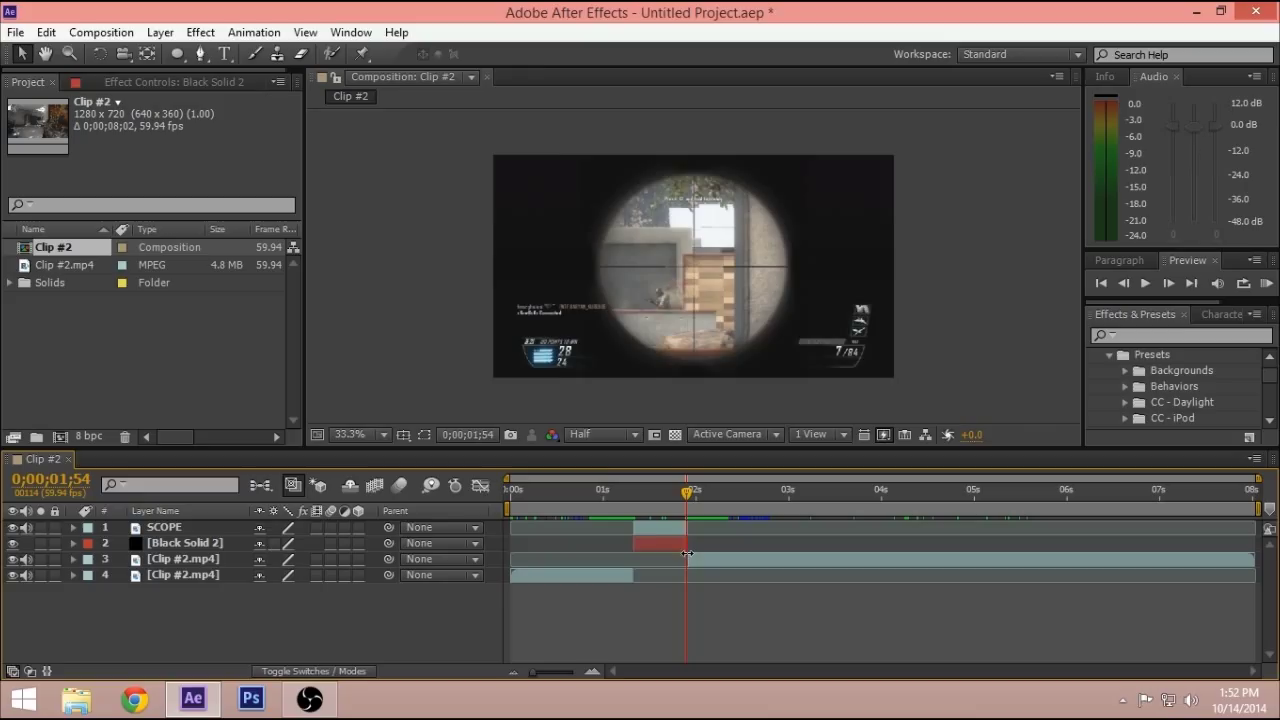
Step: Draw an elliptical Mask 1 on the SCOPE layer around the scope lens
mouse_move(641, 489)
left_mouse_down()
mouse_move(663, 494)
mouse_move(648, 493)
left_mouse_up()
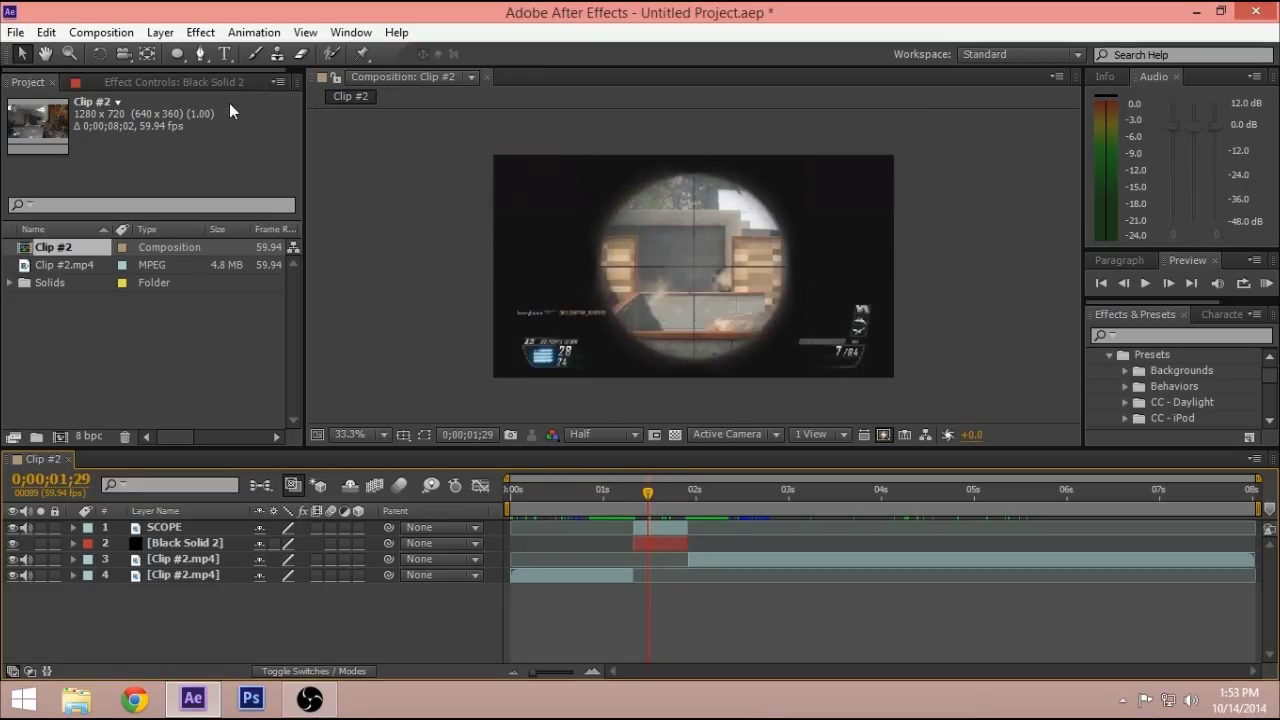
left_click(184, 57)
left_click(185, 57)
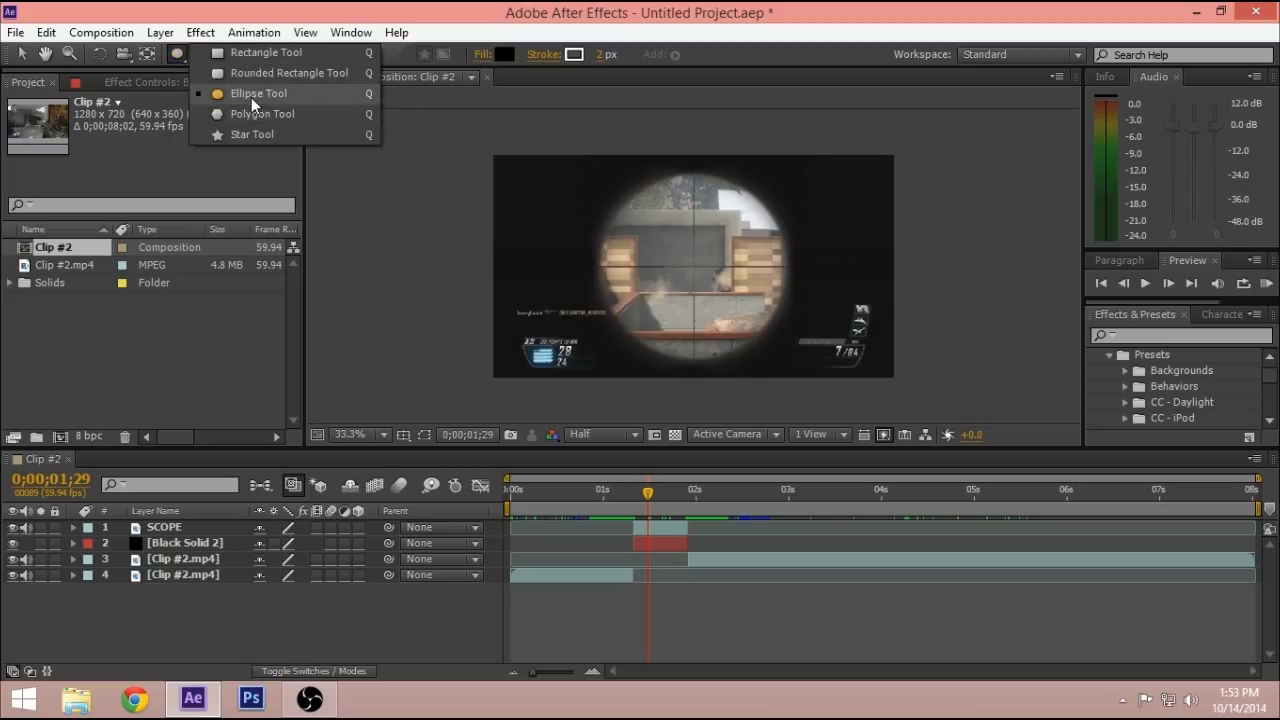
left_click(251, 97)
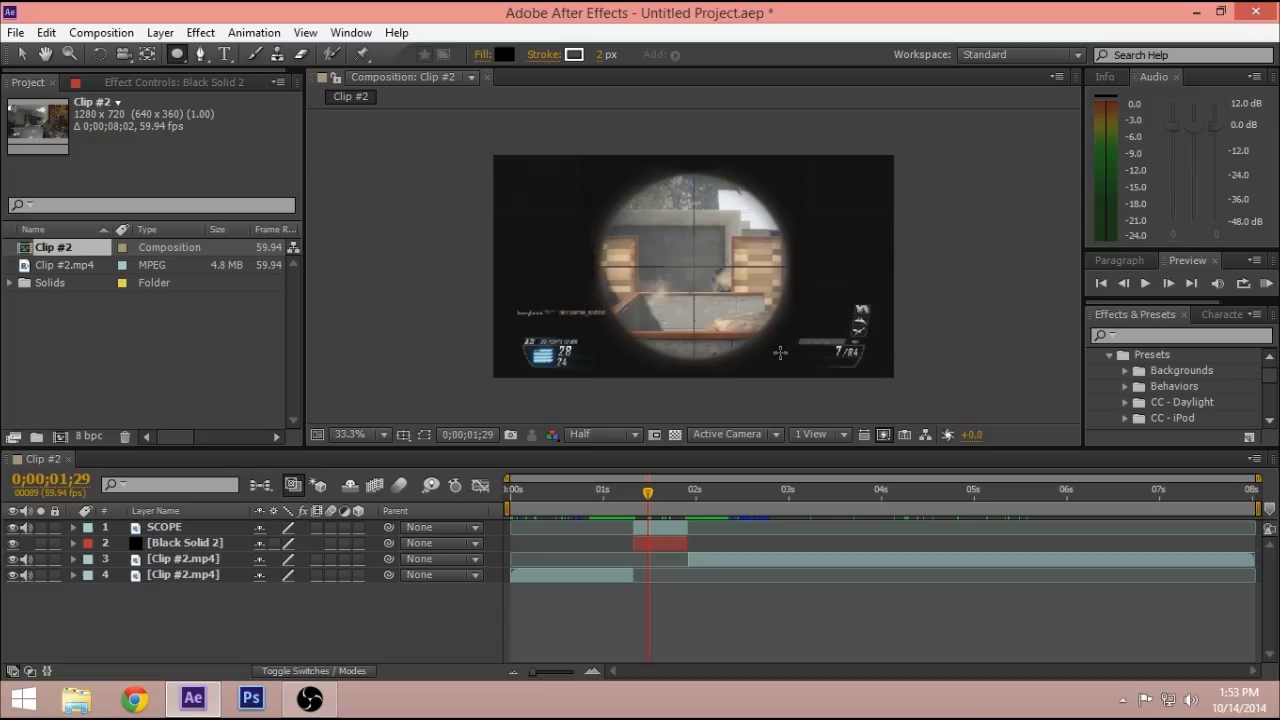
mouse_move(788, 354)
left_mouse_down()
mouse_move(600, 236)
mouse_move(566, 144)
mouse_move(596, 185)
left_mouse_up()
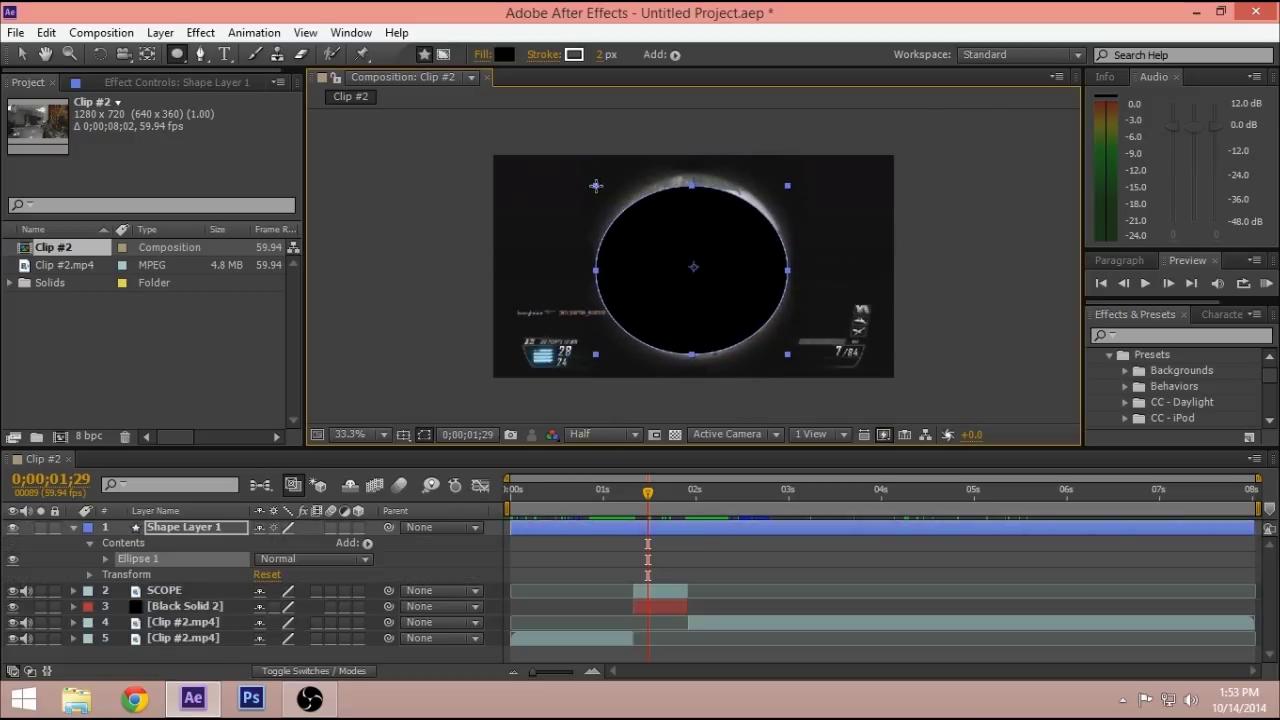
key("ctrl+z")
left_click(135, 529)
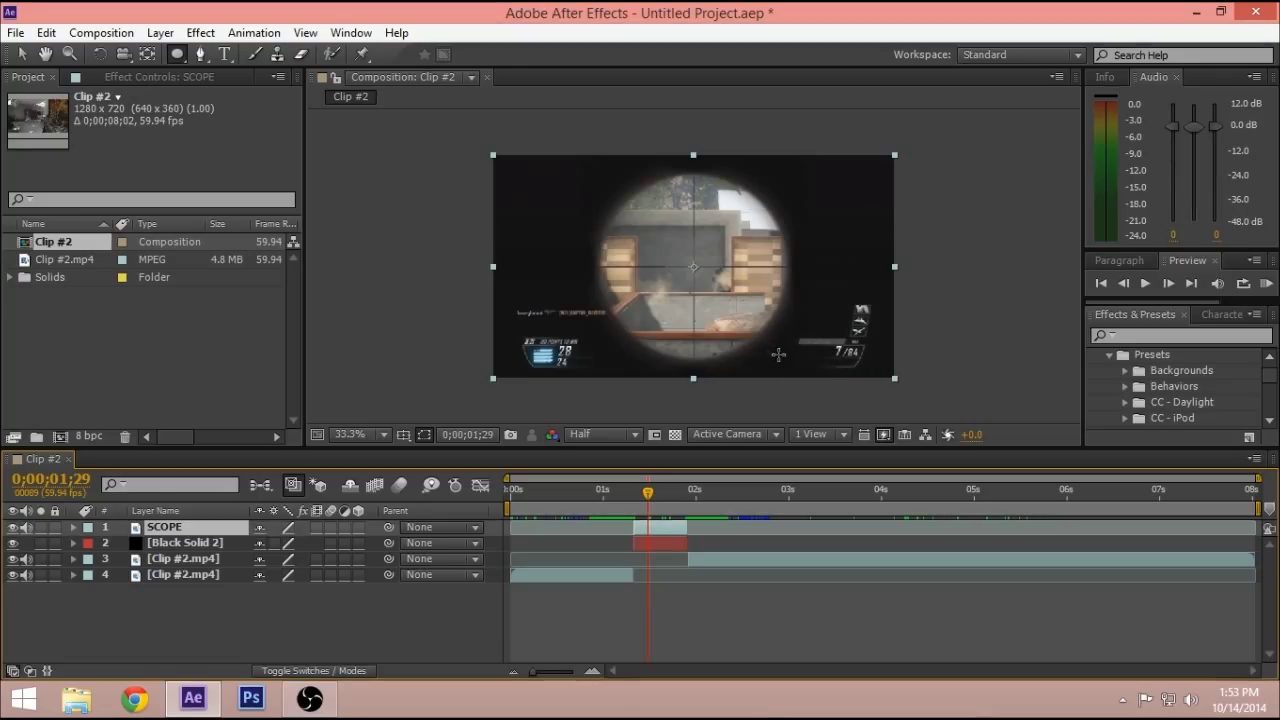
mouse_move(778, 354)
left_mouse_down()
mouse_move(656, 231)
mouse_move(548, 182)
mouse_move(540, 164)
mouse_move(586, 200)
mouse_move(566, 214)
mouse_move(589, 208)
mouse_move(578, 220)
left_mouse_up()
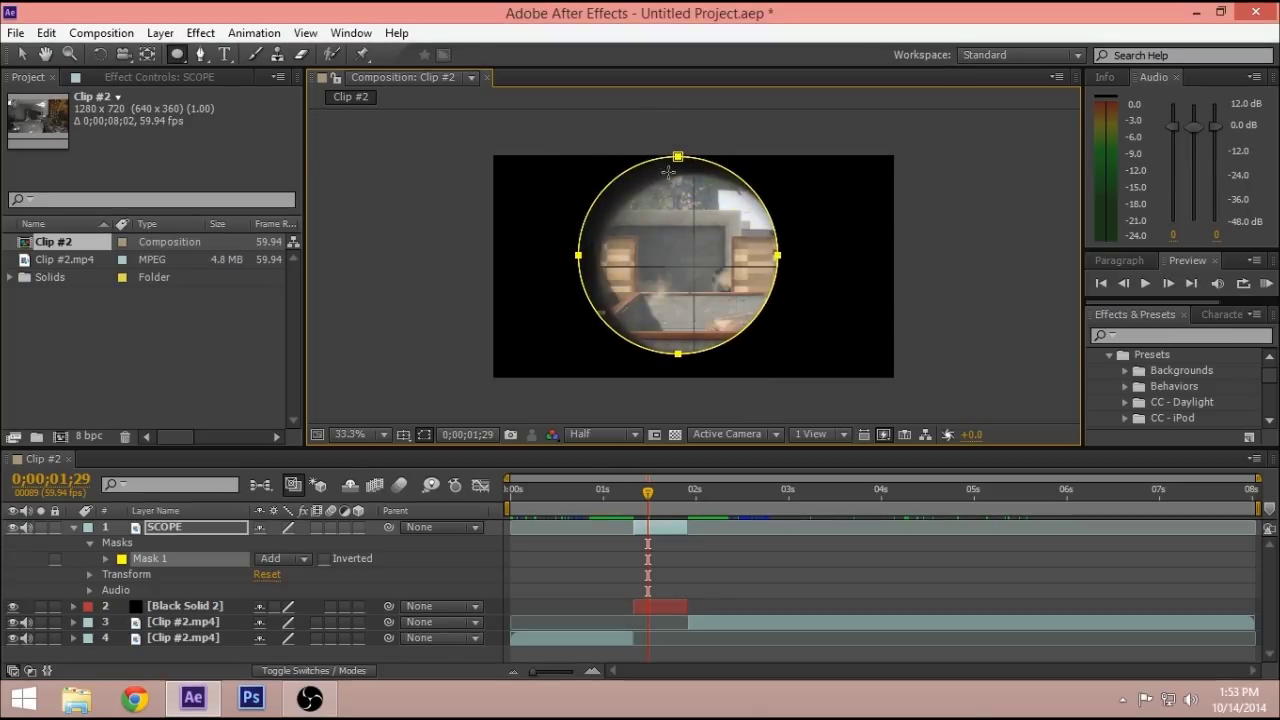
Step: Nudge the circular mask right and down, then free-transform it slightly smaller on every side
left_click(22, 54)
left_click_drag(677, 160, 693, 178)
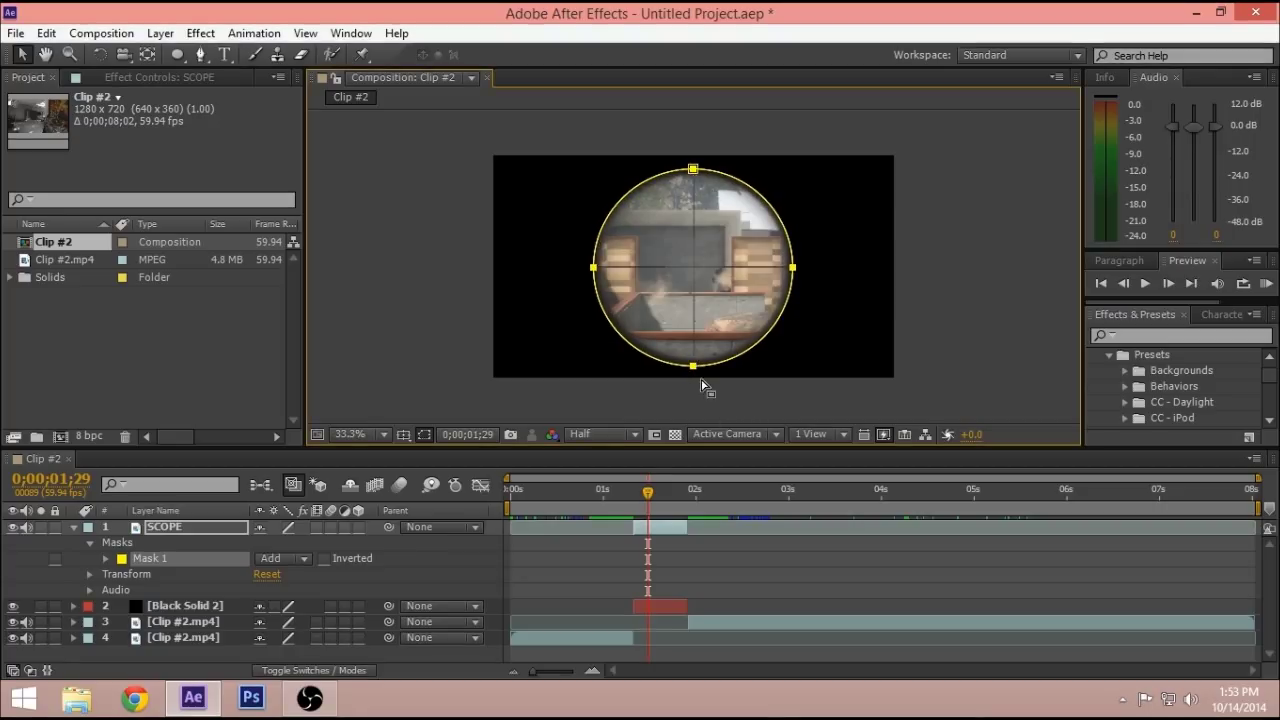
double_click(792, 268)
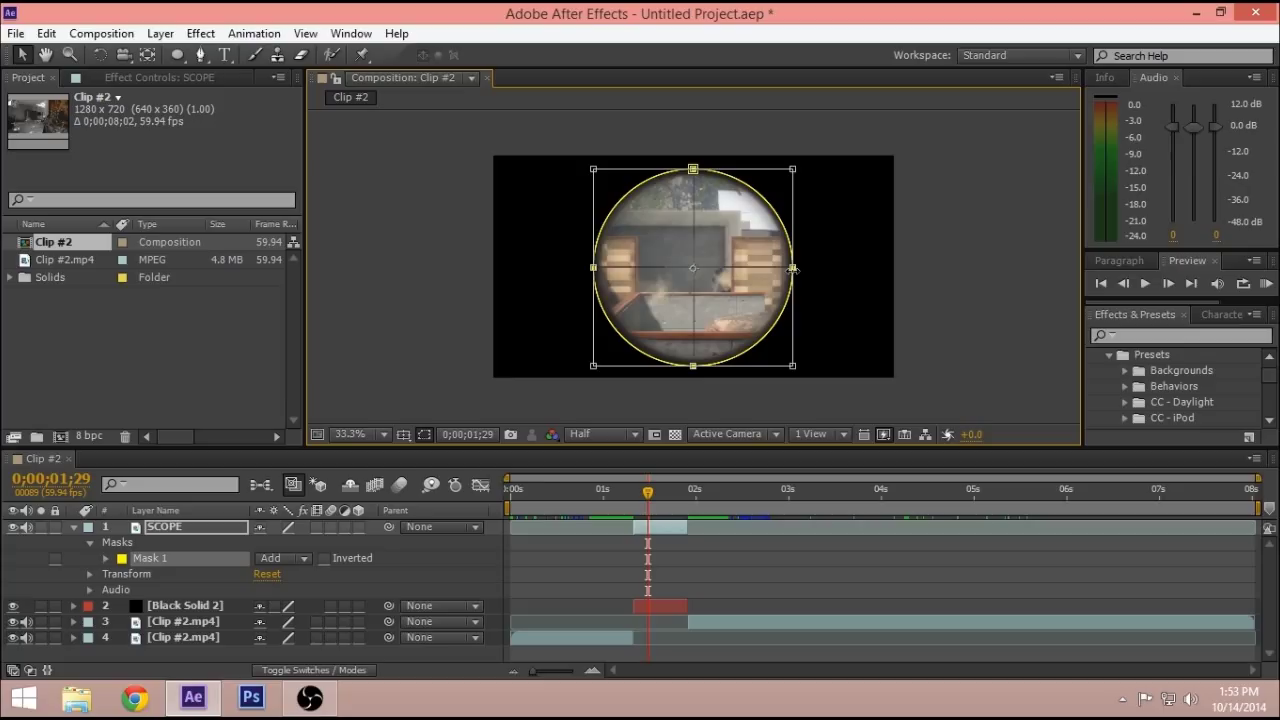
left_click_drag(793, 268, 794, 276)
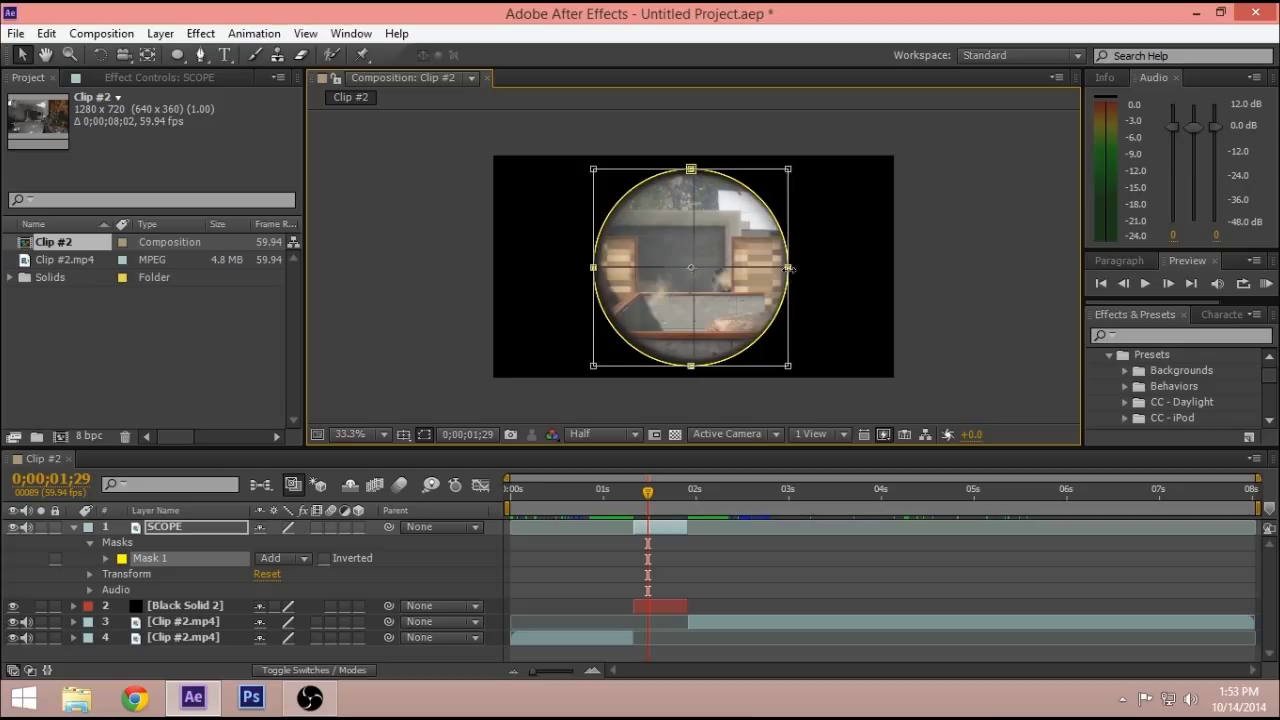
left_click_drag(594, 268, 598, 268)
left_click_drag(693, 367, 693, 361)
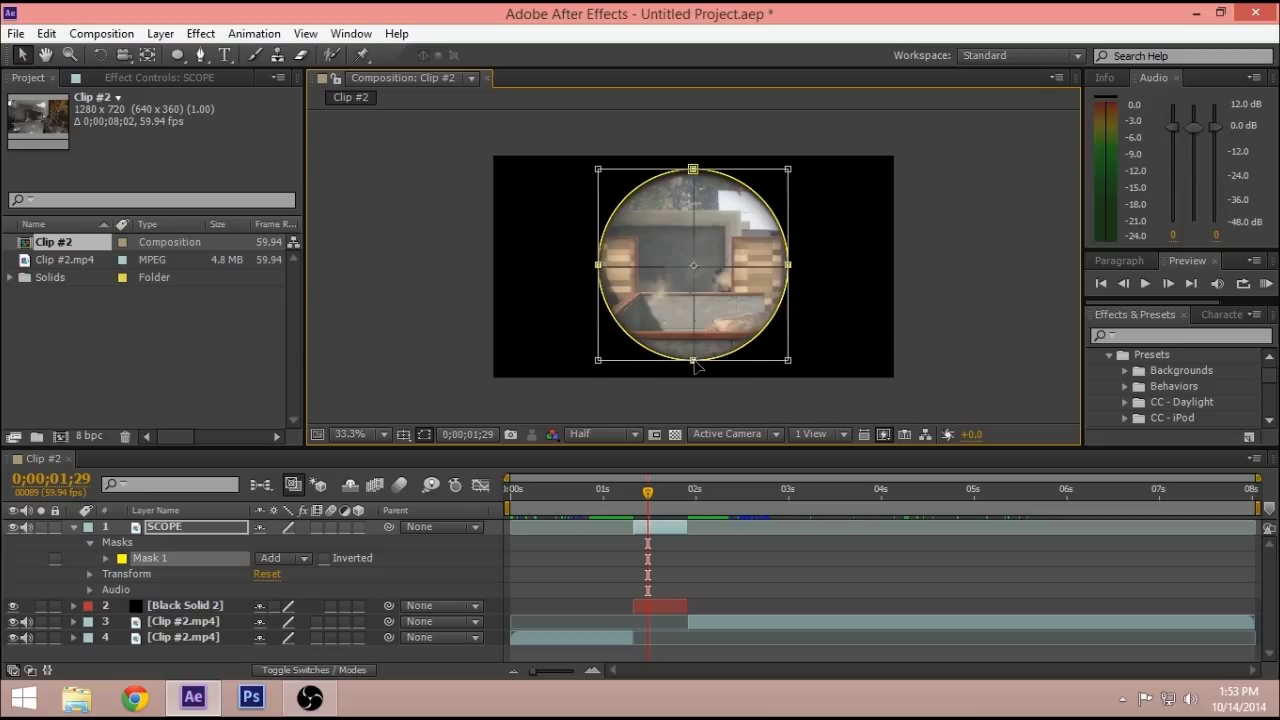
left_click_drag(693, 169, 693, 174)
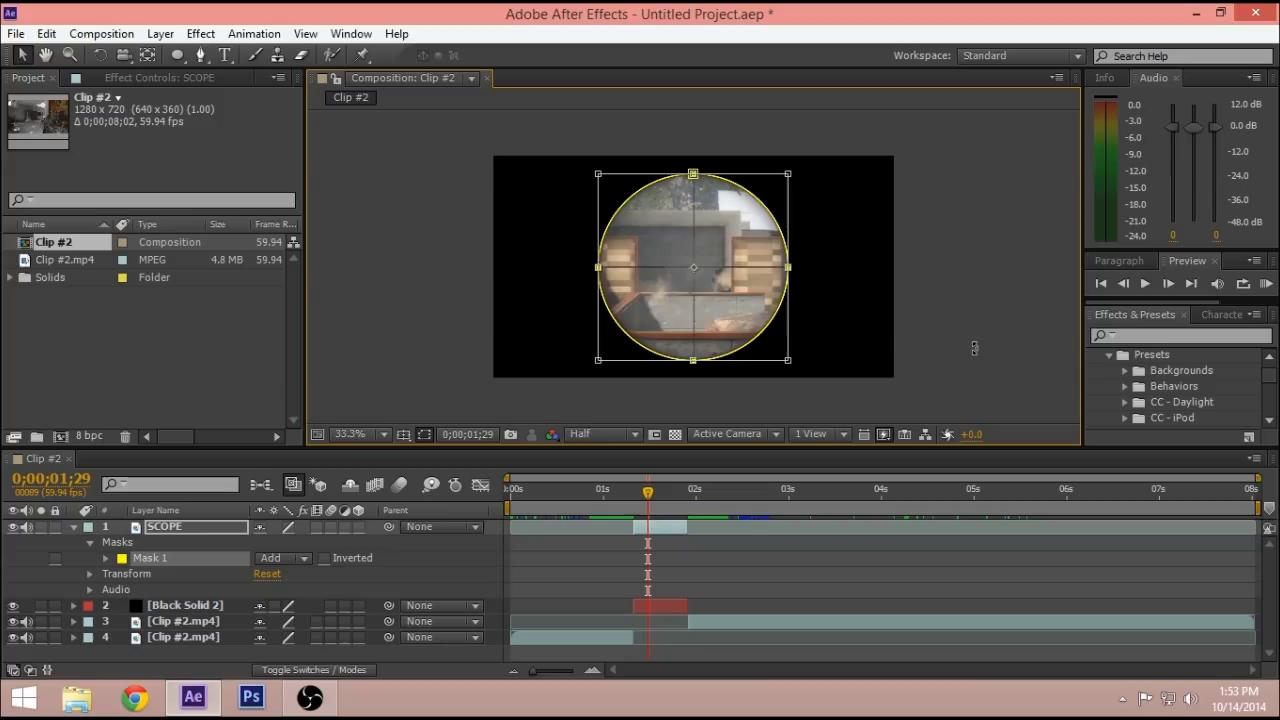
key("Return")
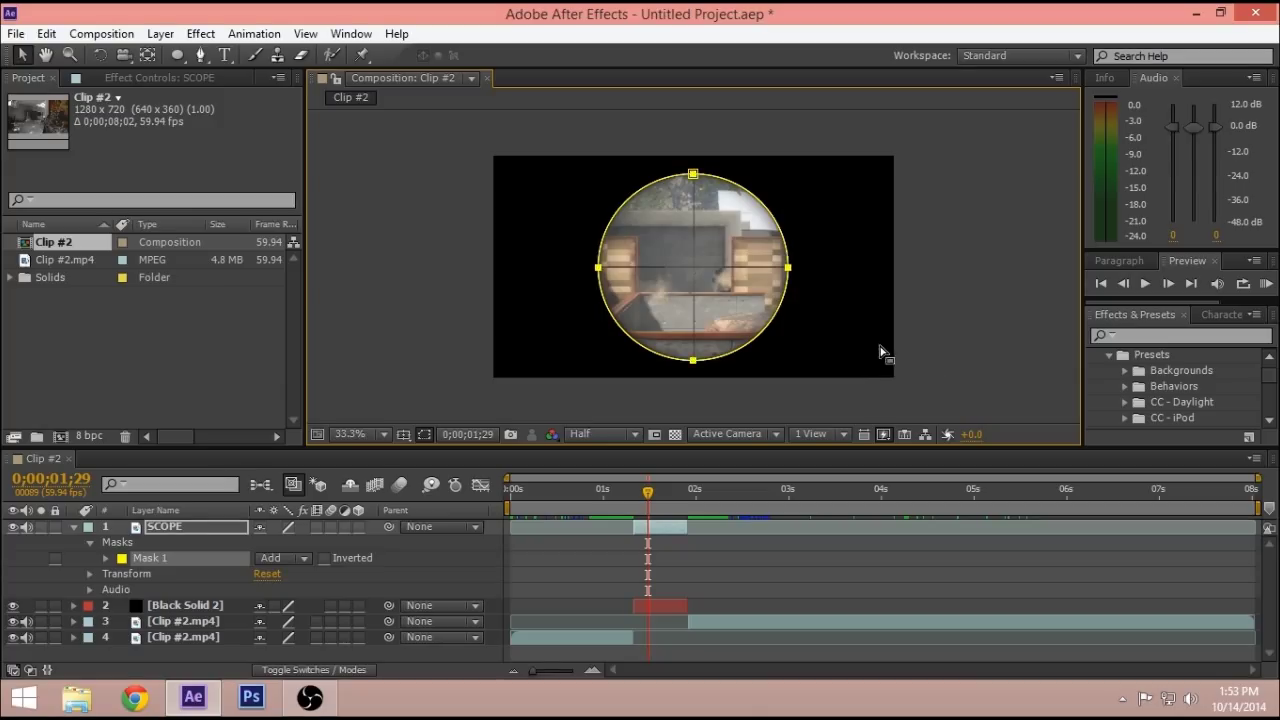
mouse_move(640, 500)
left_mouse_down()
mouse_move(603, 498)
mouse_move(715, 497)
mouse_move(652, 499)
left_mouse_up()
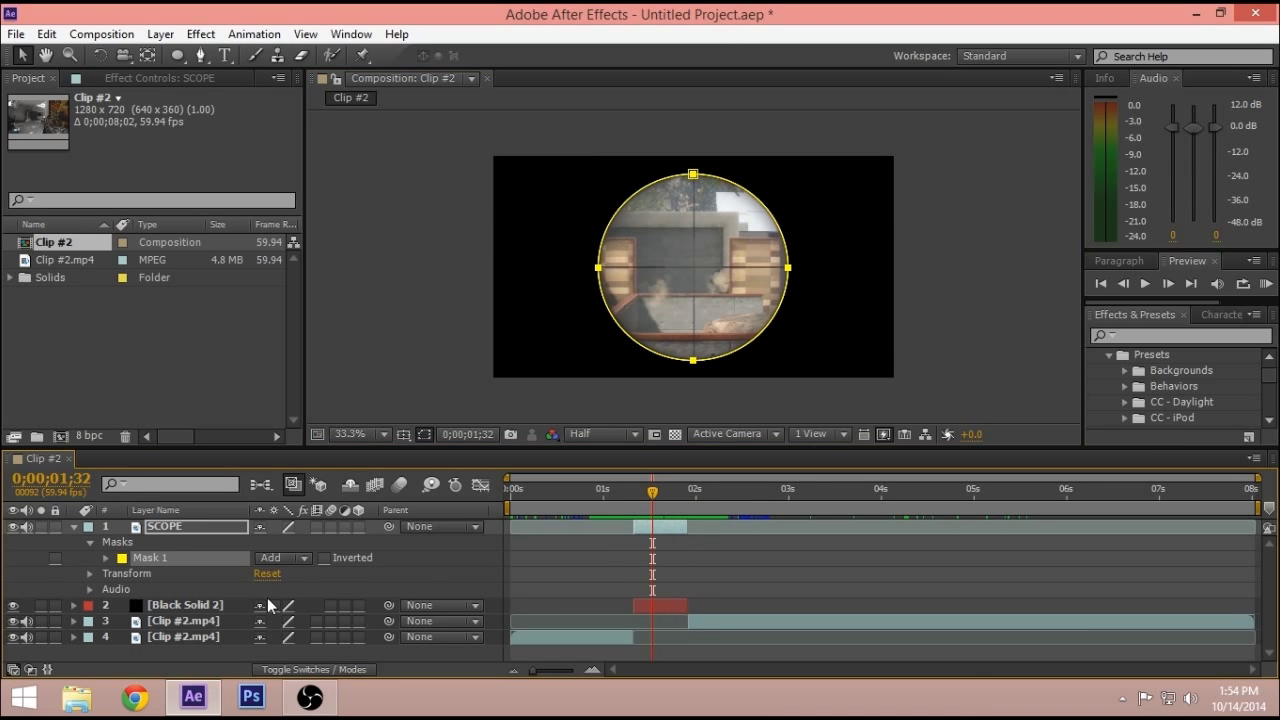
Step: Try the Shockwave effect on Black Solid 2, then remove all its effects
left_click(73, 526)
left_click(185, 542)
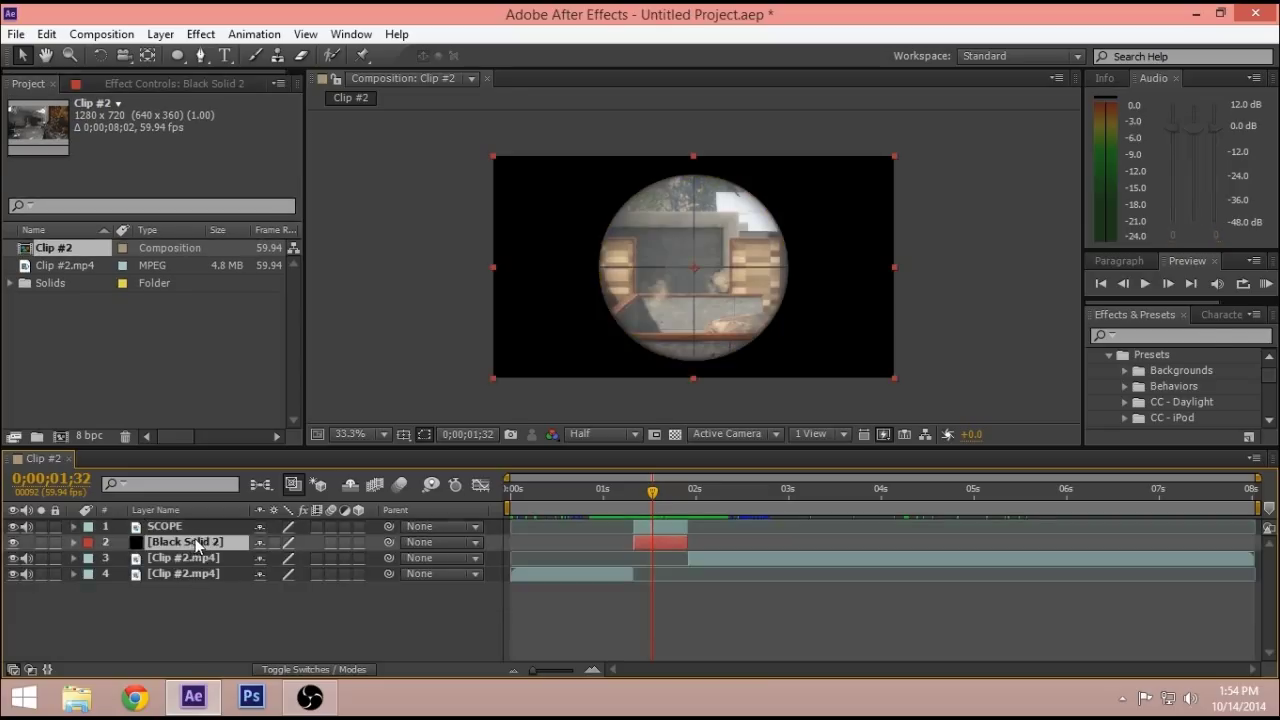
left_click(1203, 336)
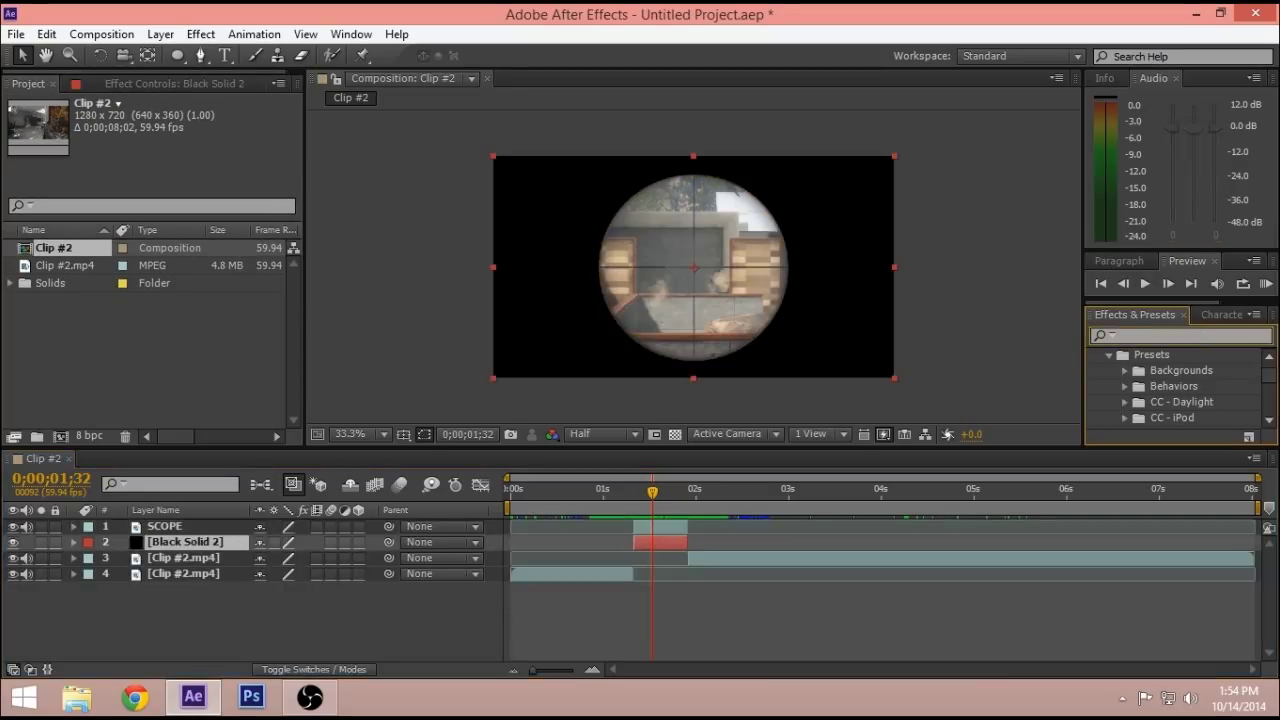
type("shock")
left_click(1182, 404)
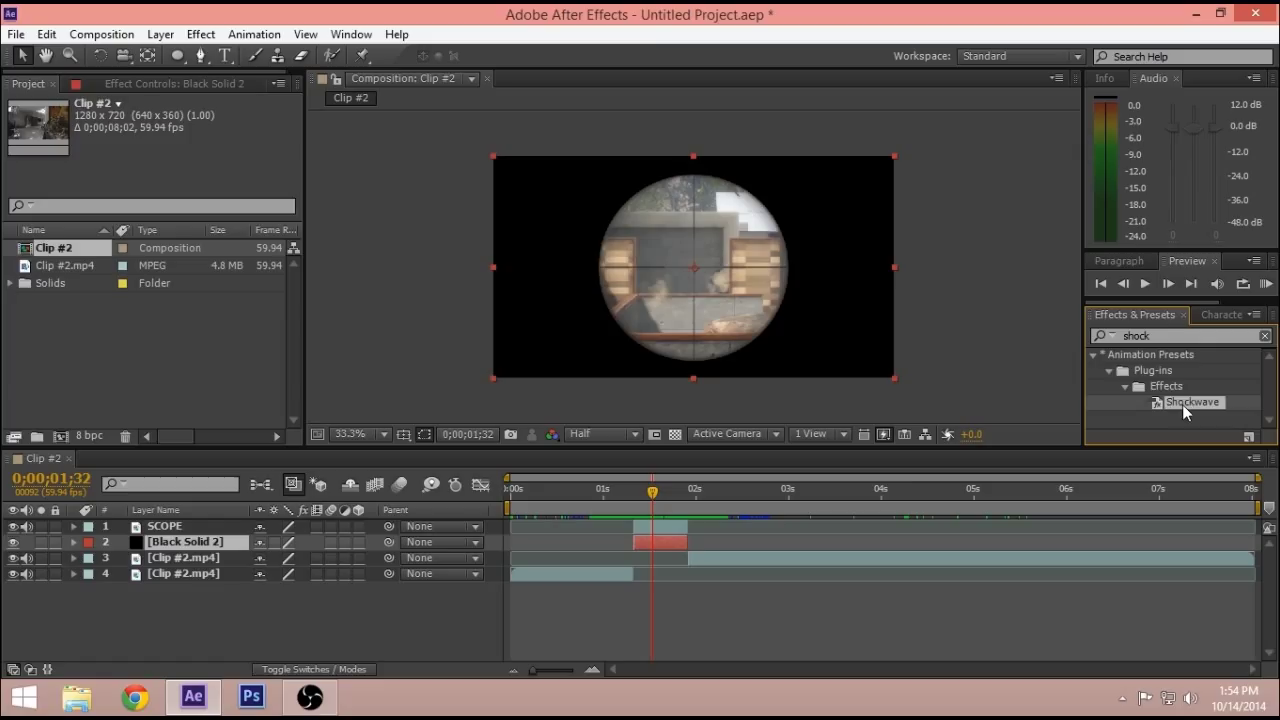
left_click_drag(1182, 404, 658, 542)
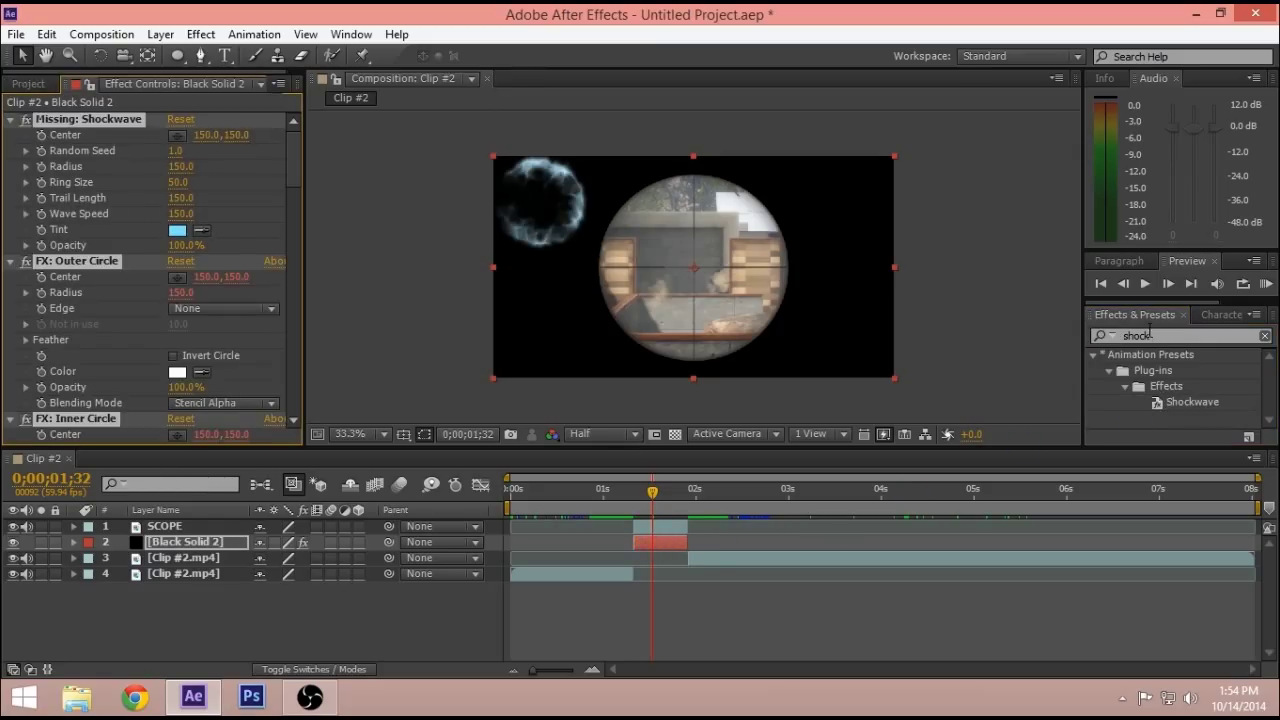
key("ctrl+shift+e")
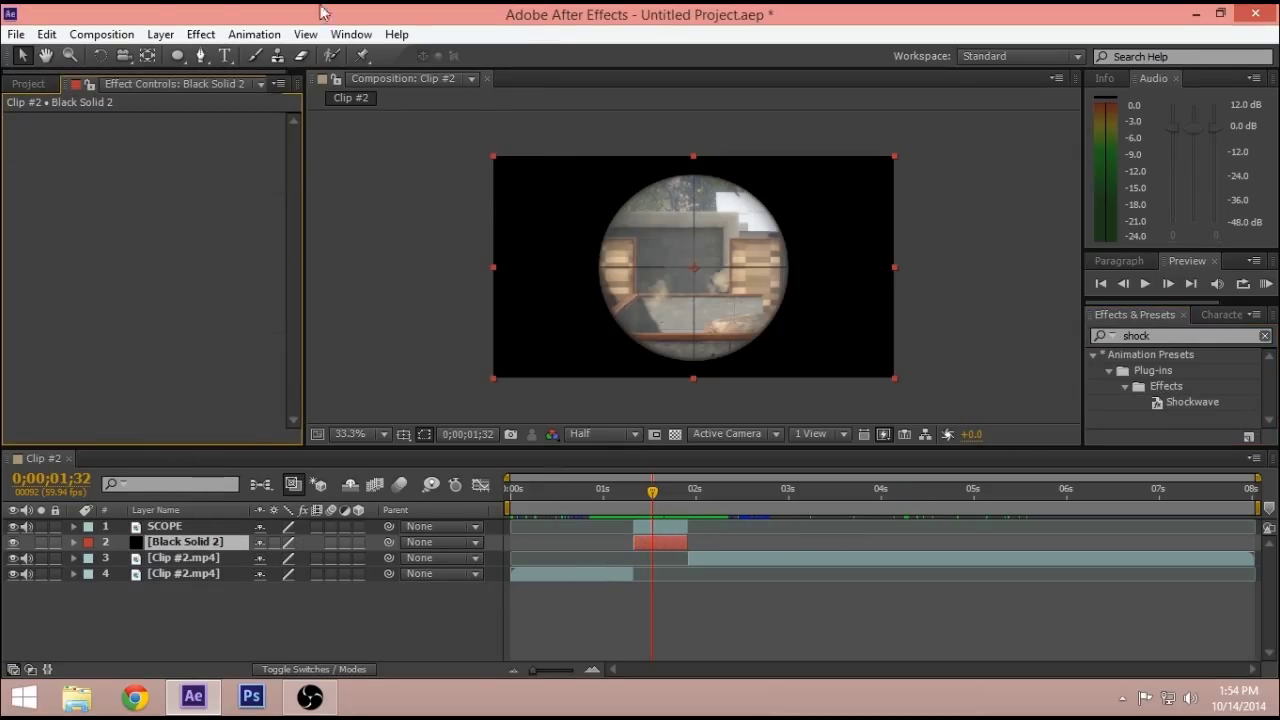
Step: Add Adjustment Layer 1 and place it below SCOPE
left_click(160, 34)
mouse_move(220, 54)
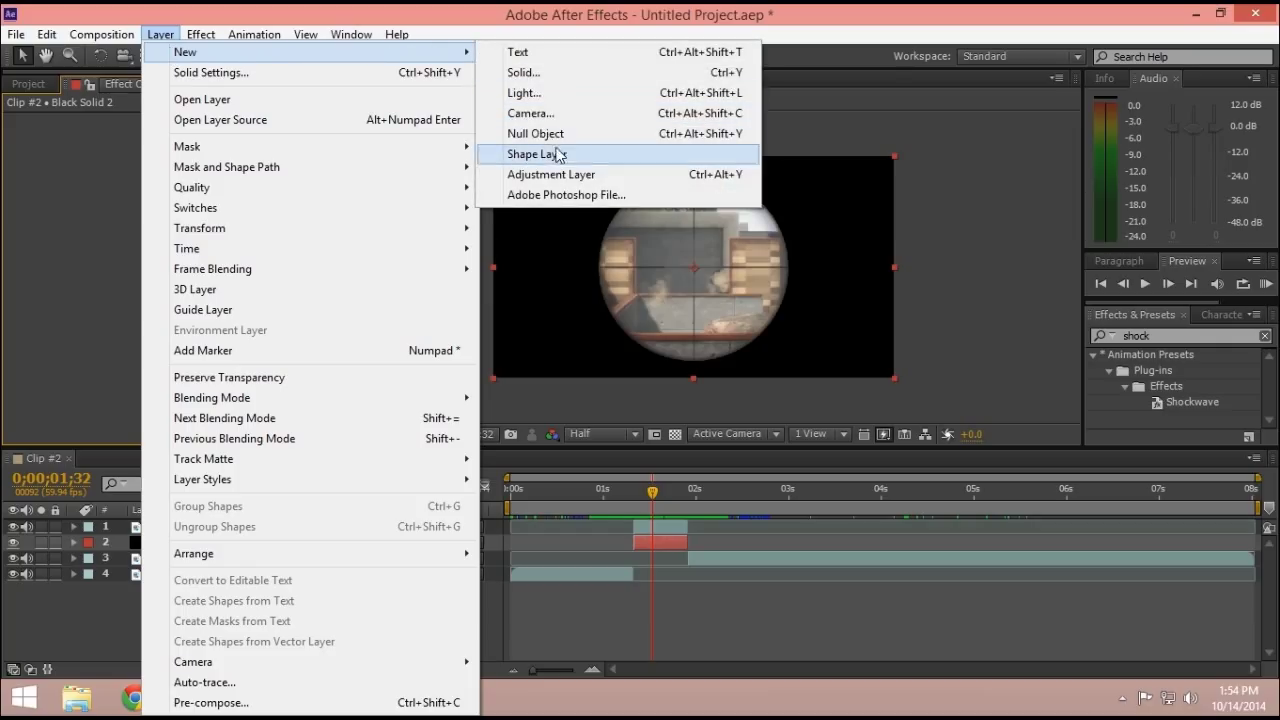
left_click(582, 174)
left_click(203, 539)
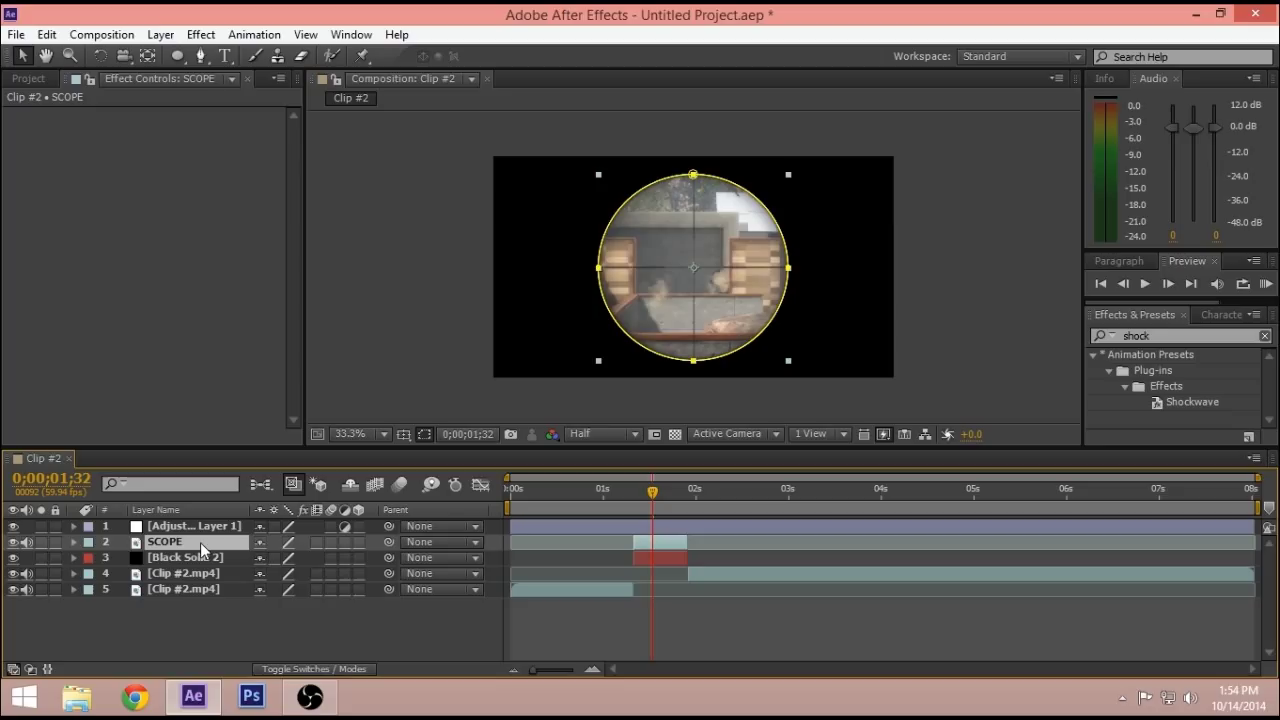
left_click(199, 523)
left_click_drag(199, 523, 195, 550)
Step: Trim Adjustment Layer 1 to 0;00;01;20–0;00;01;54 and apply Shockwave to it
left_click(634, 492)
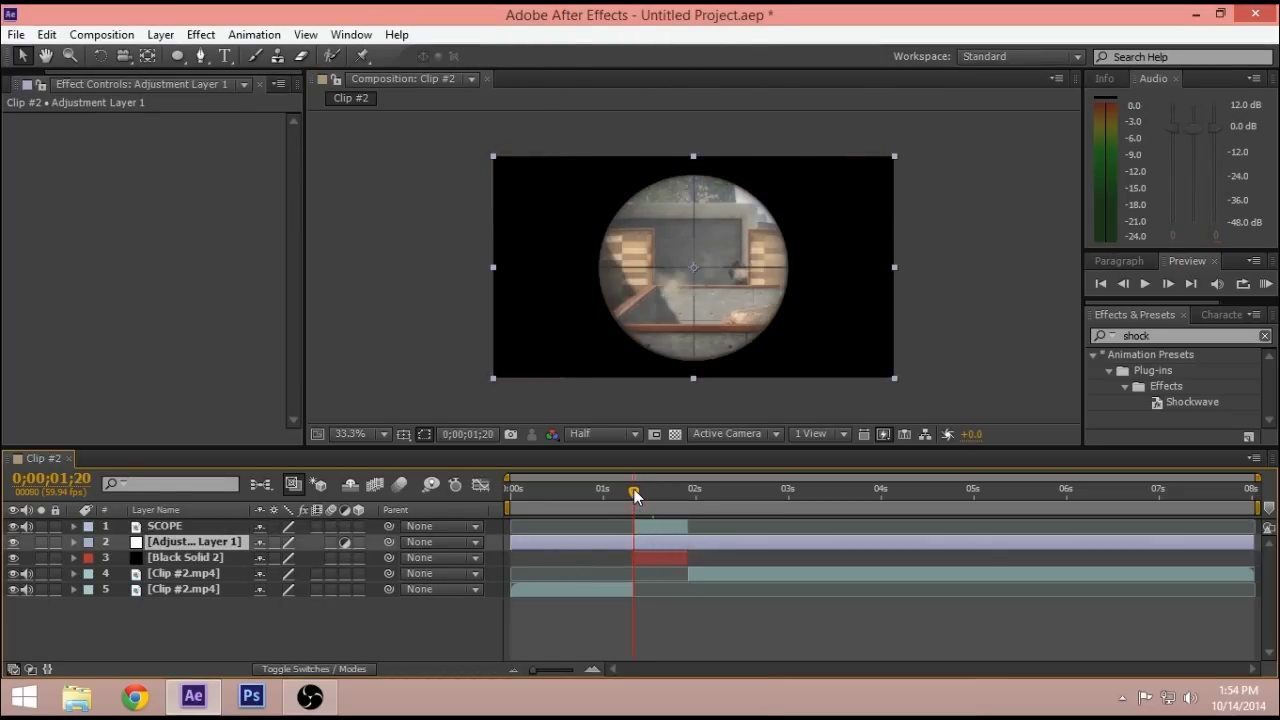
key("alt+bracketleft")
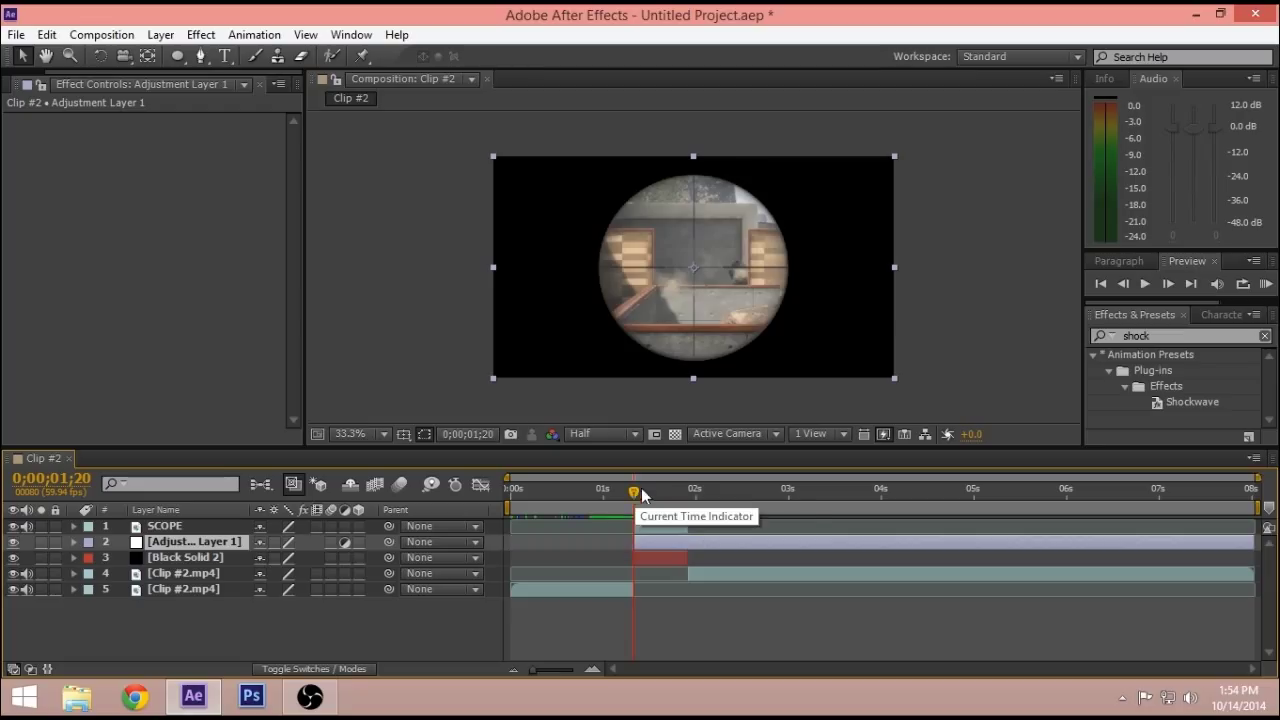
left_click_drag(642, 495, 688, 500)
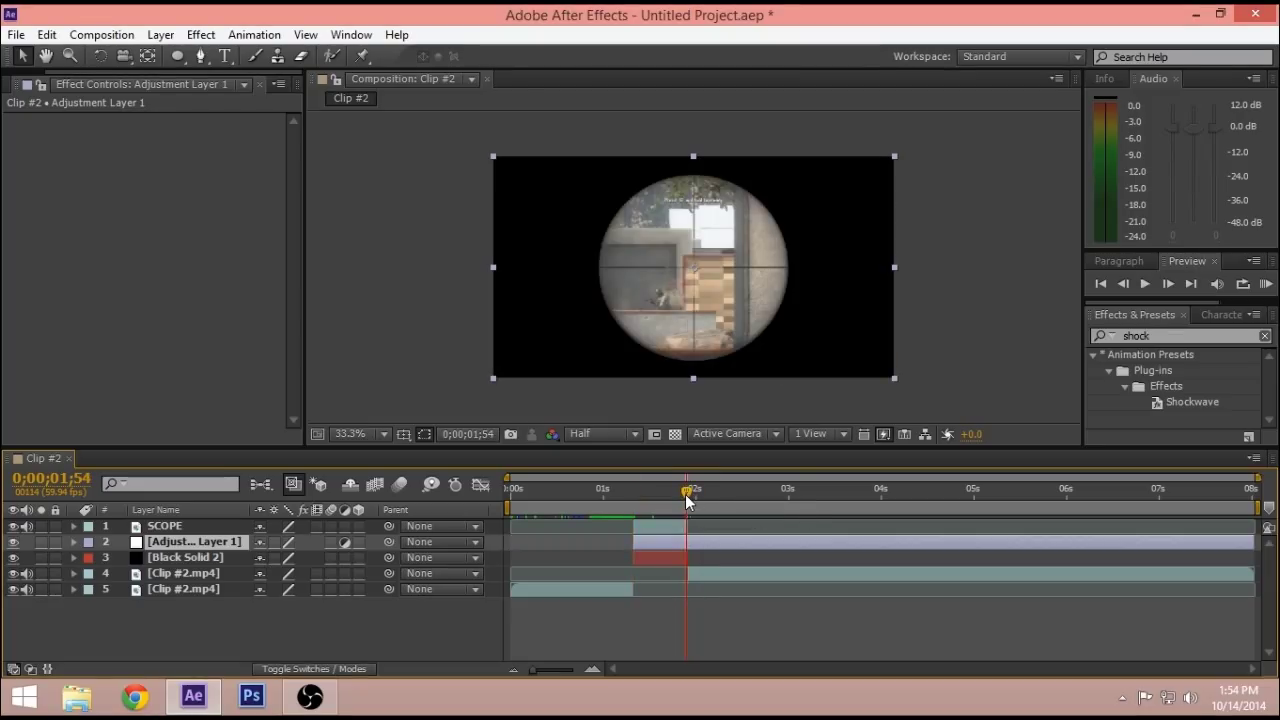
key("alt+bracketright")
left_click_drag(1175, 406, 670, 541)
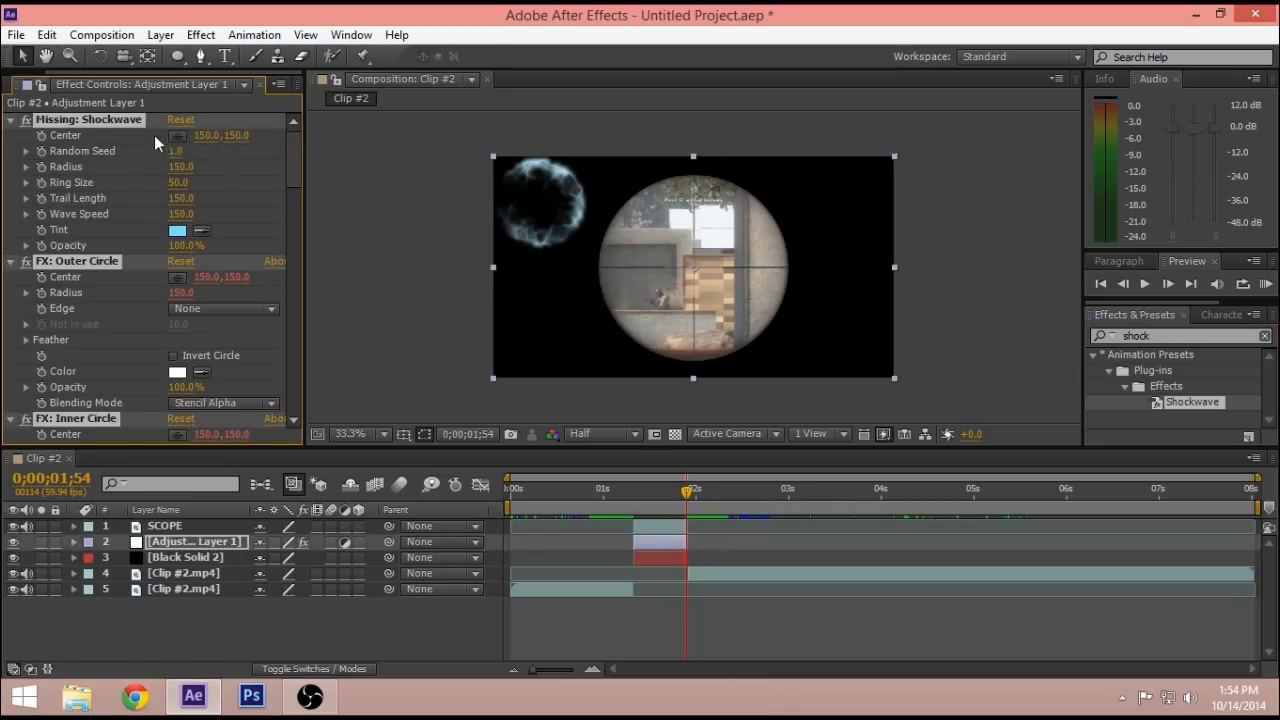
Step: Centre the Shockwave at 636,372 on the scope, with Ring Size 85 and Radius 1000
left_click(695, 268)
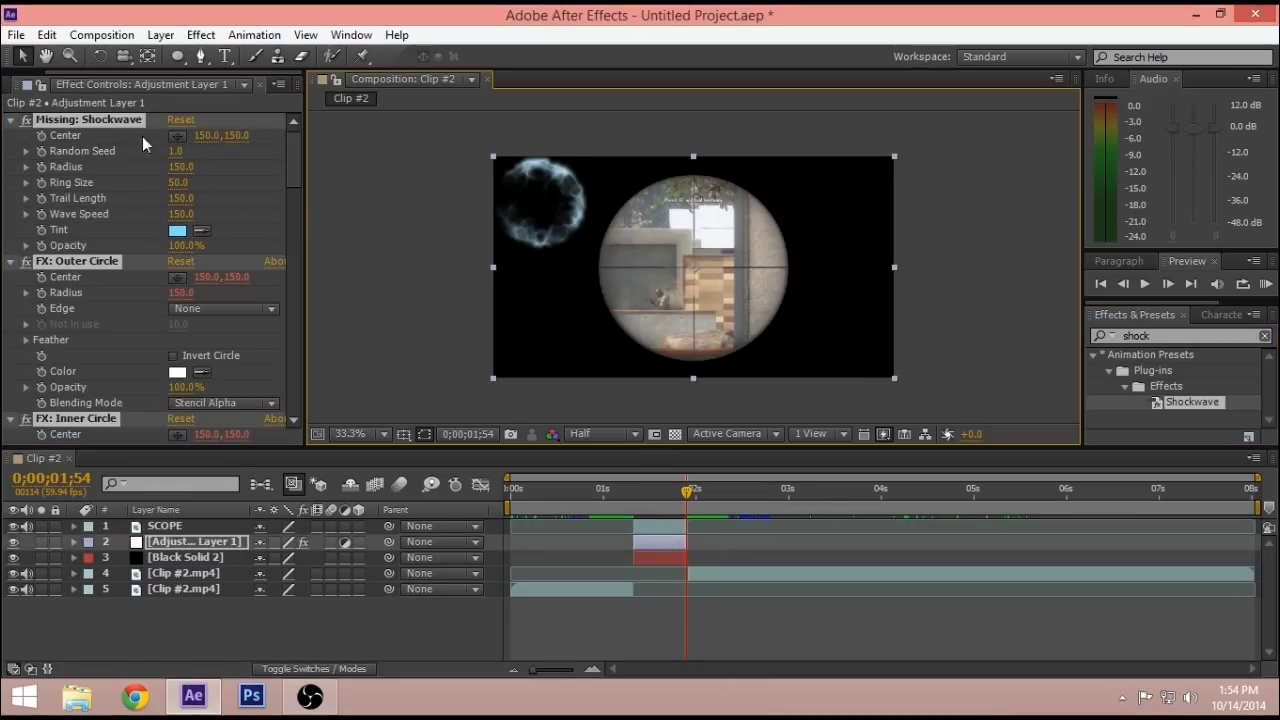
left_click(176, 135)
left_click(697, 271)
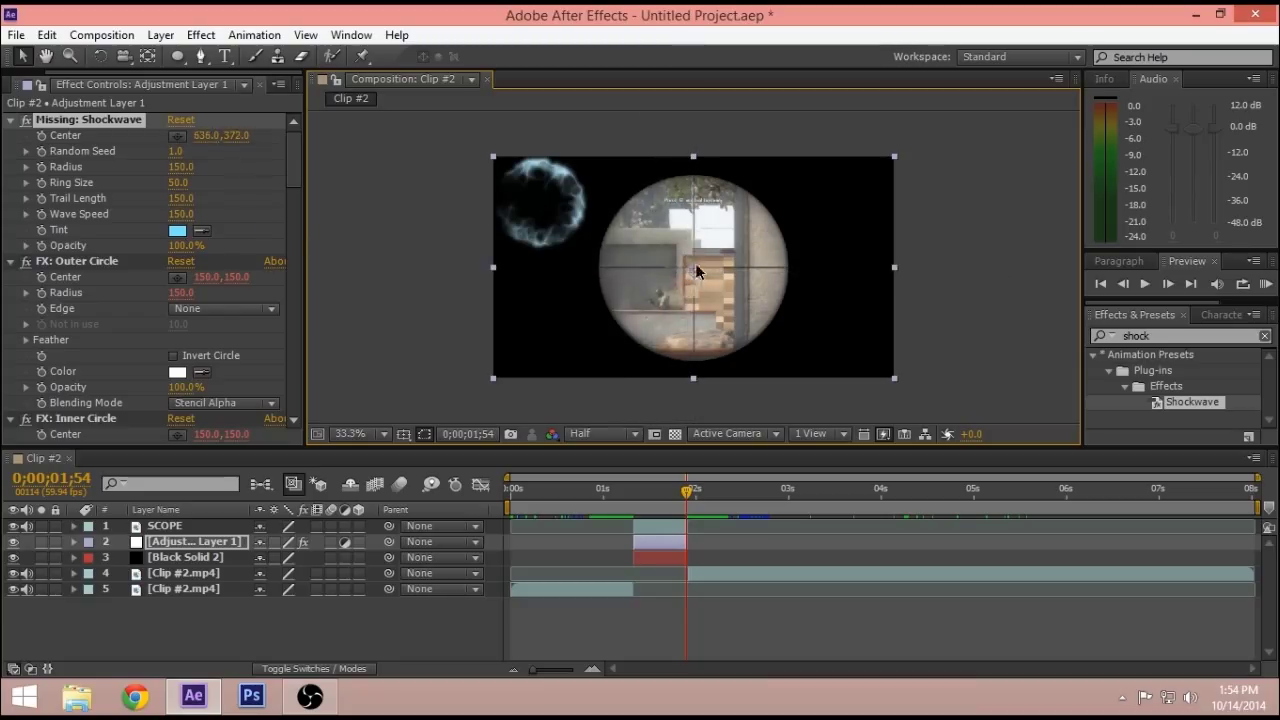
left_click_drag(178, 182, 208, 183)
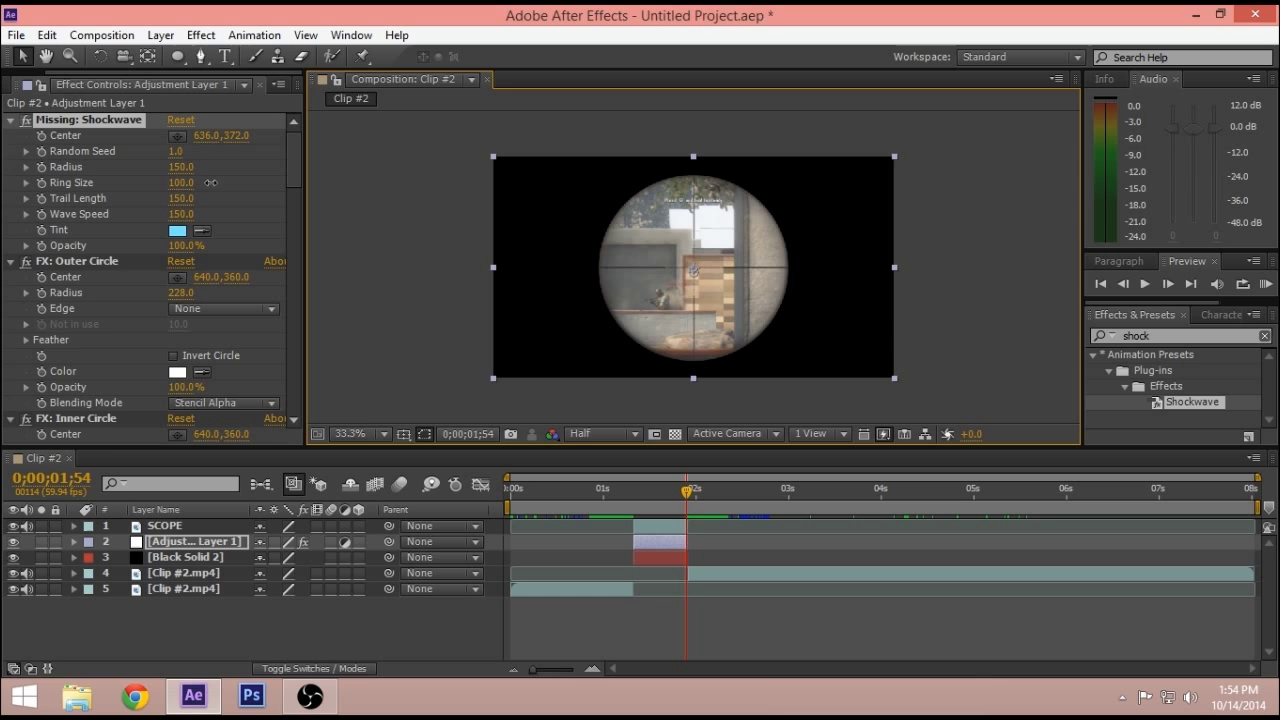
mouse_move(210, 183)
left_mouse_down()
mouse_move(211, 167)
mouse_move(226, 177)
left_mouse_up()
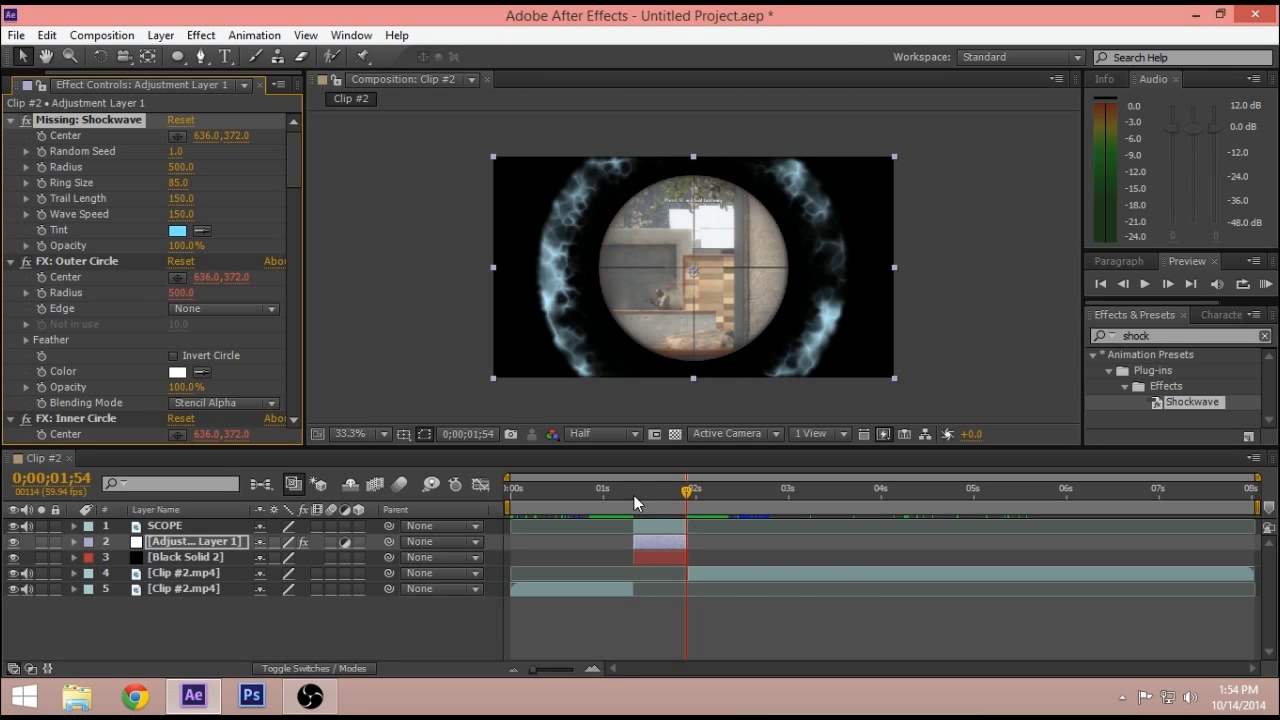
left_click_drag(634, 495, 648, 495)
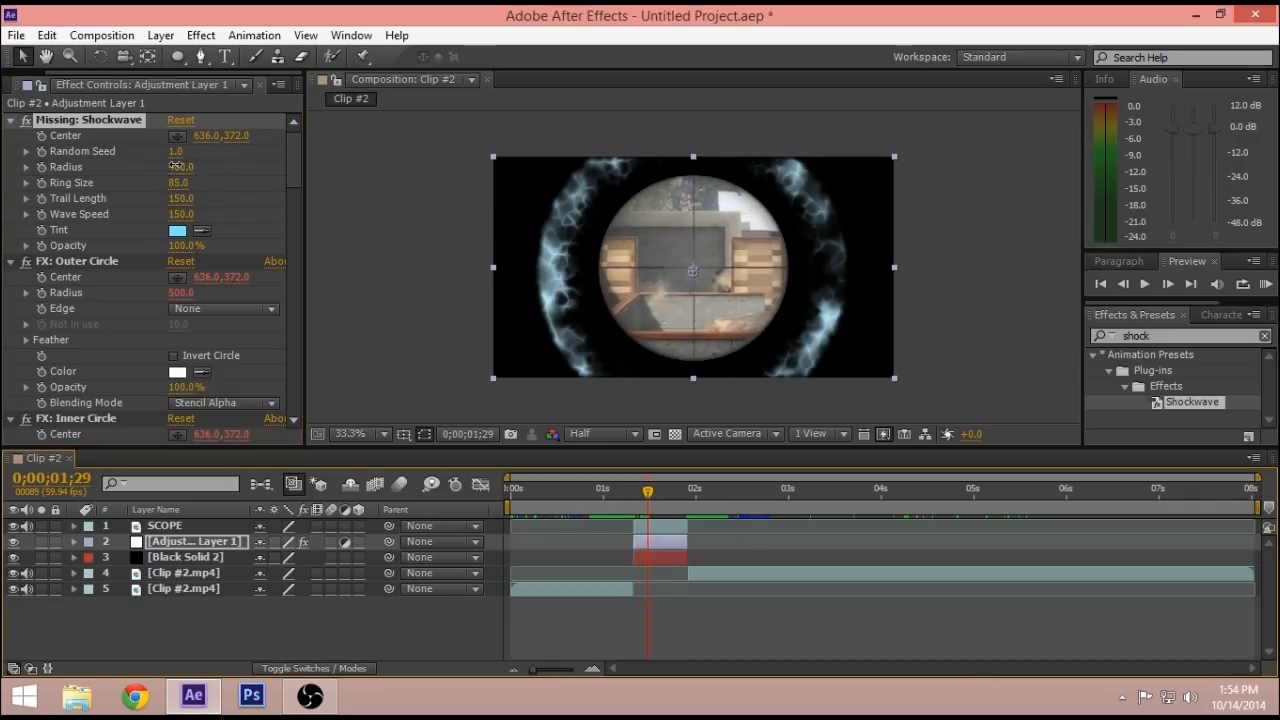
left_click_drag(174, 166, 250, 168)
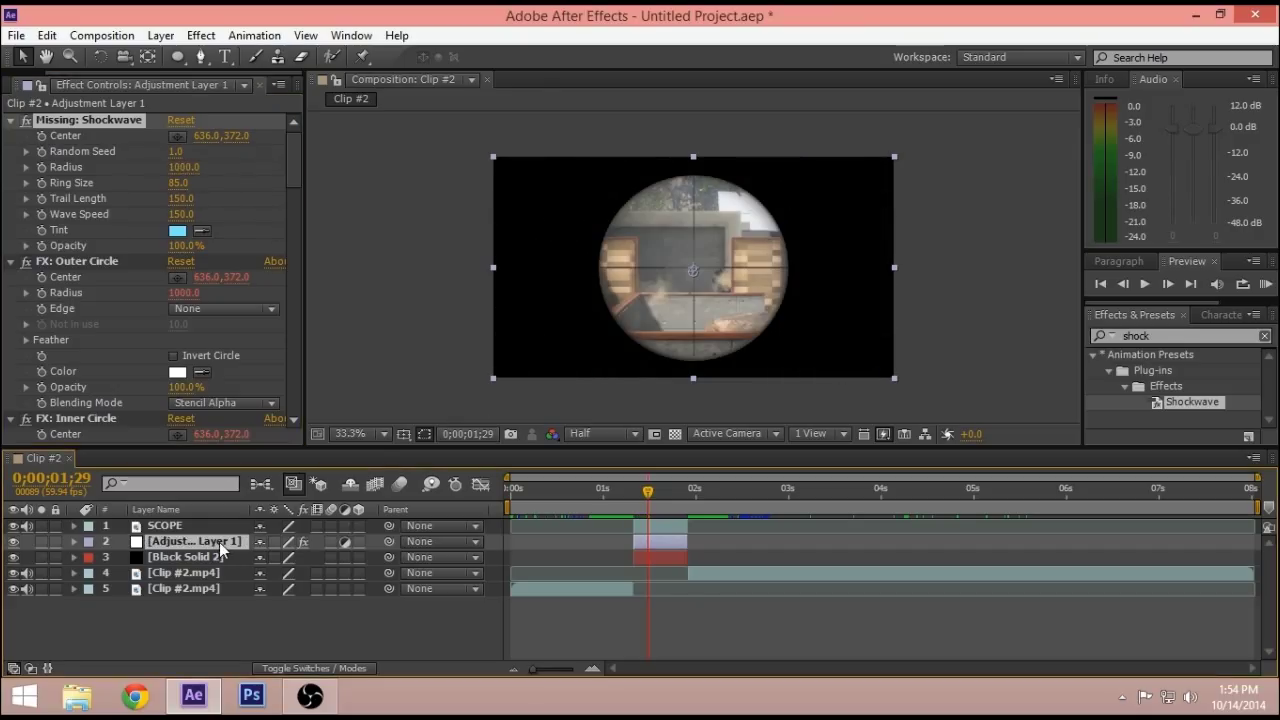
Step: Delete Adjustment Layer 1 and reduce SCOPE's Scale to 65% at 0;00;01;28
key("Delete")
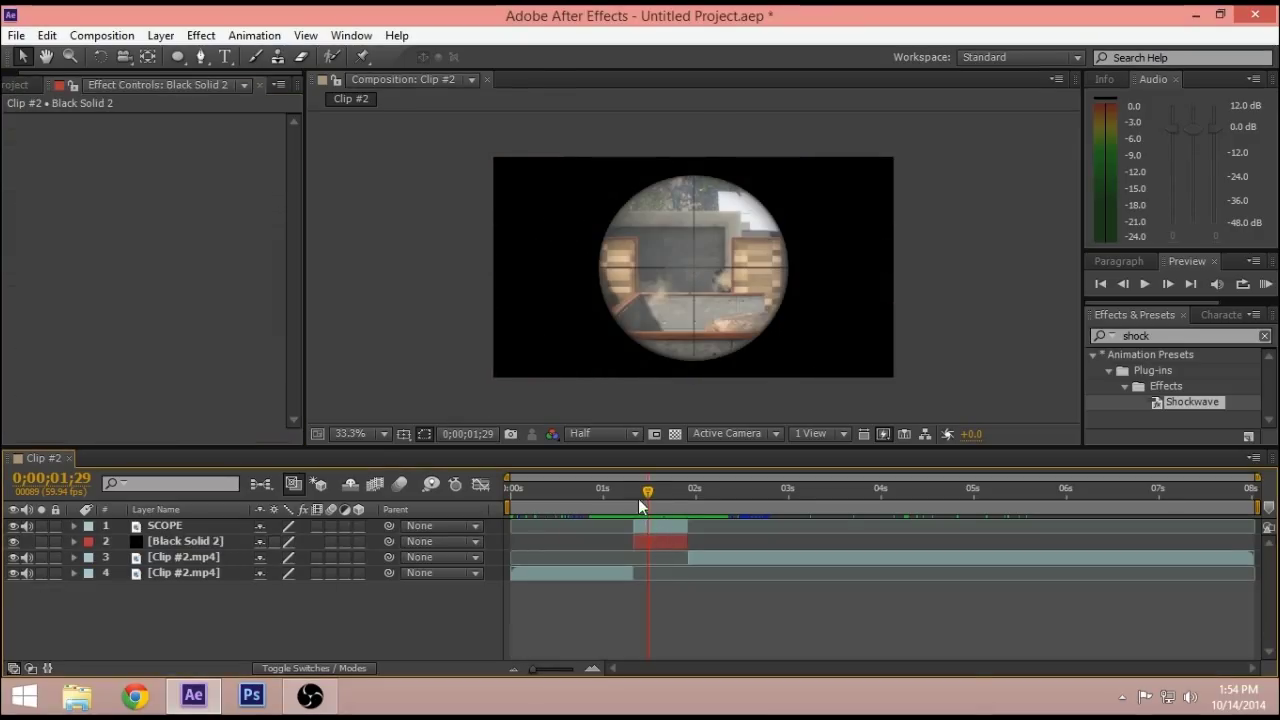
mouse_move(647, 490)
left_mouse_down()
mouse_move(722, 493)
mouse_move(647, 488)
left_mouse_up()
left_click(175, 529)
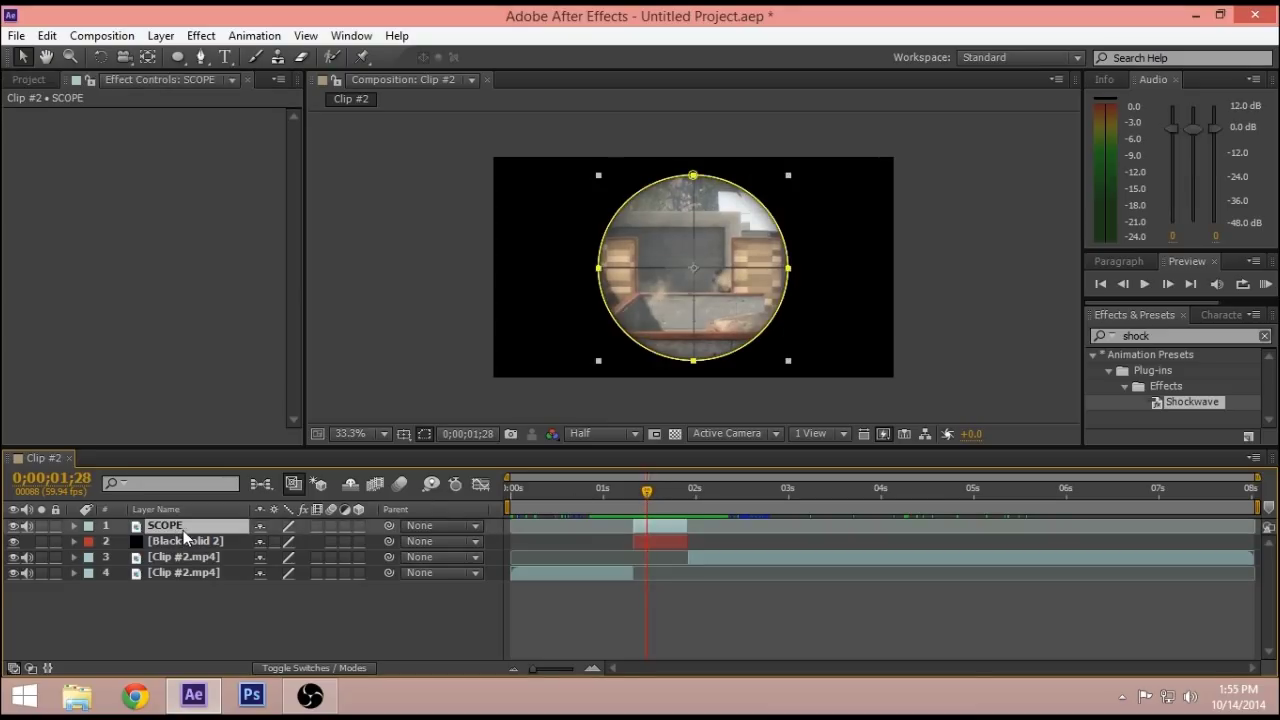
key("s")
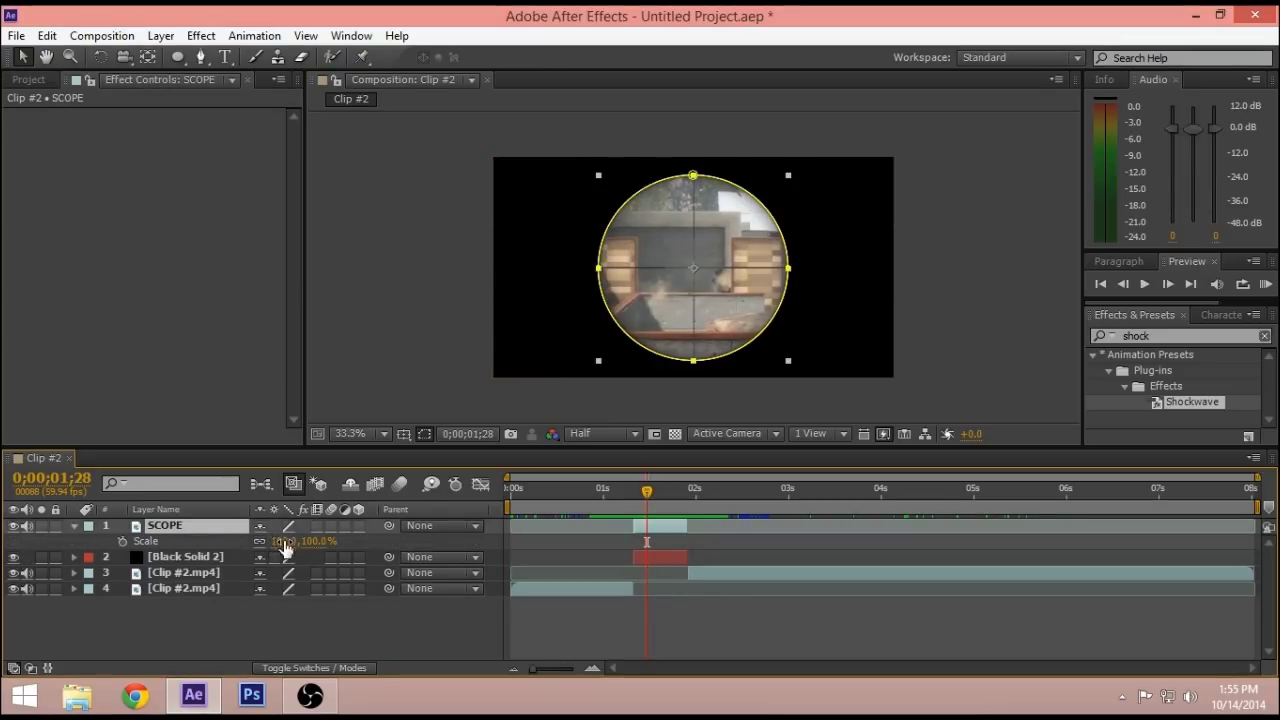
mouse_move(284, 548)
left_mouse_down()
mouse_move(204, 548)
mouse_move(322, 560)
mouse_move(275, 560)
mouse_move(285, 540)
left_mouse_up()
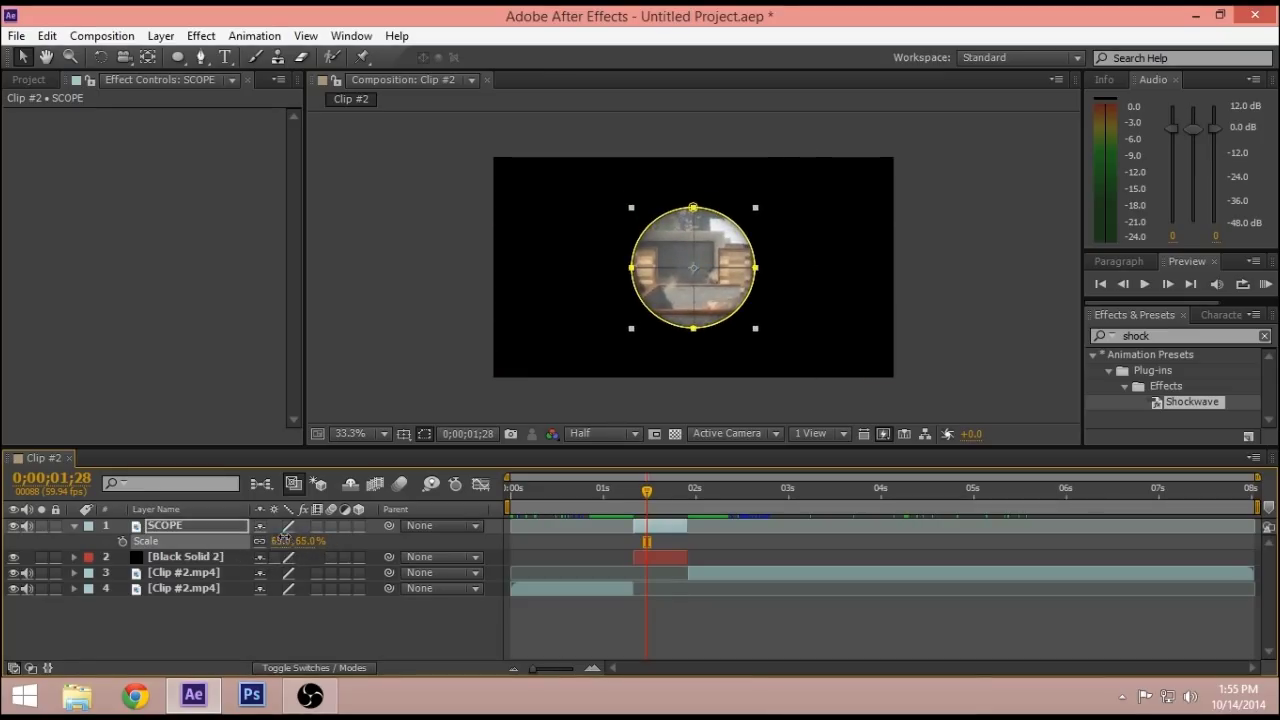
left_click(285, 540)
left_click_drag(641, 494, 635, 494)
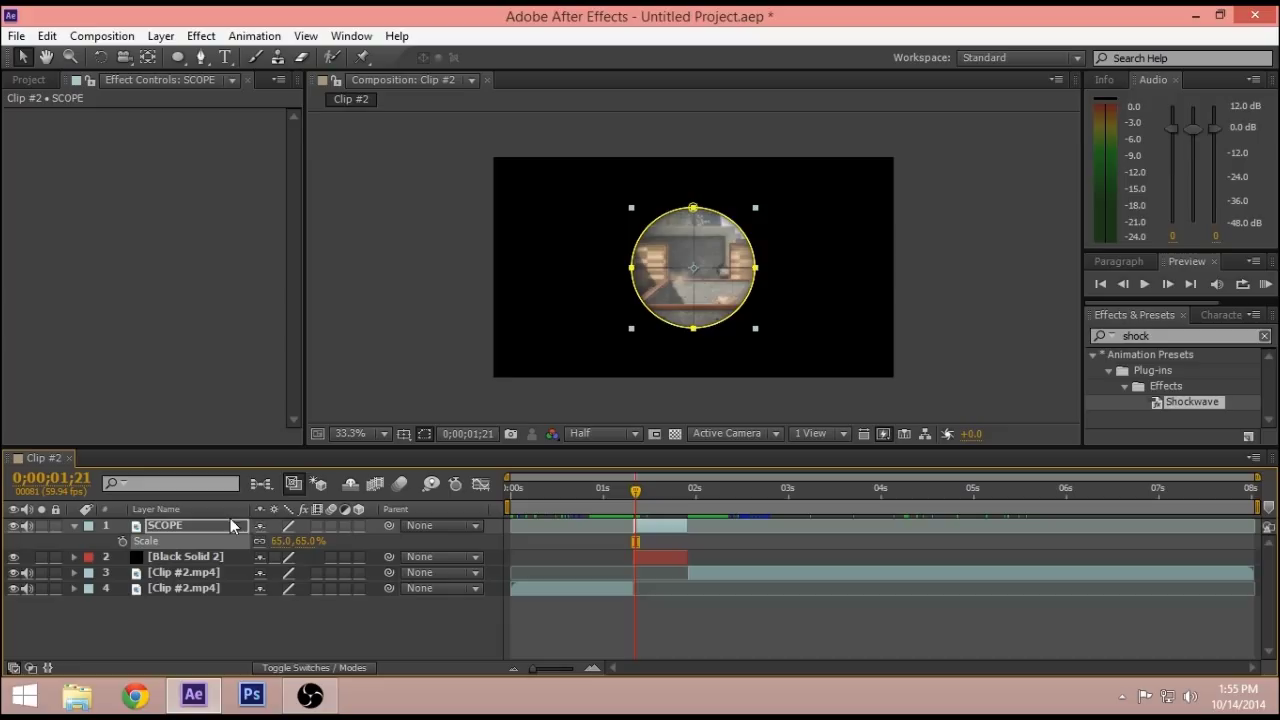
Step: Keyframe SCOPE's Scale at 100%, then at 45% at 1;30
left_click(285, 540)
type("100")
key("Return")
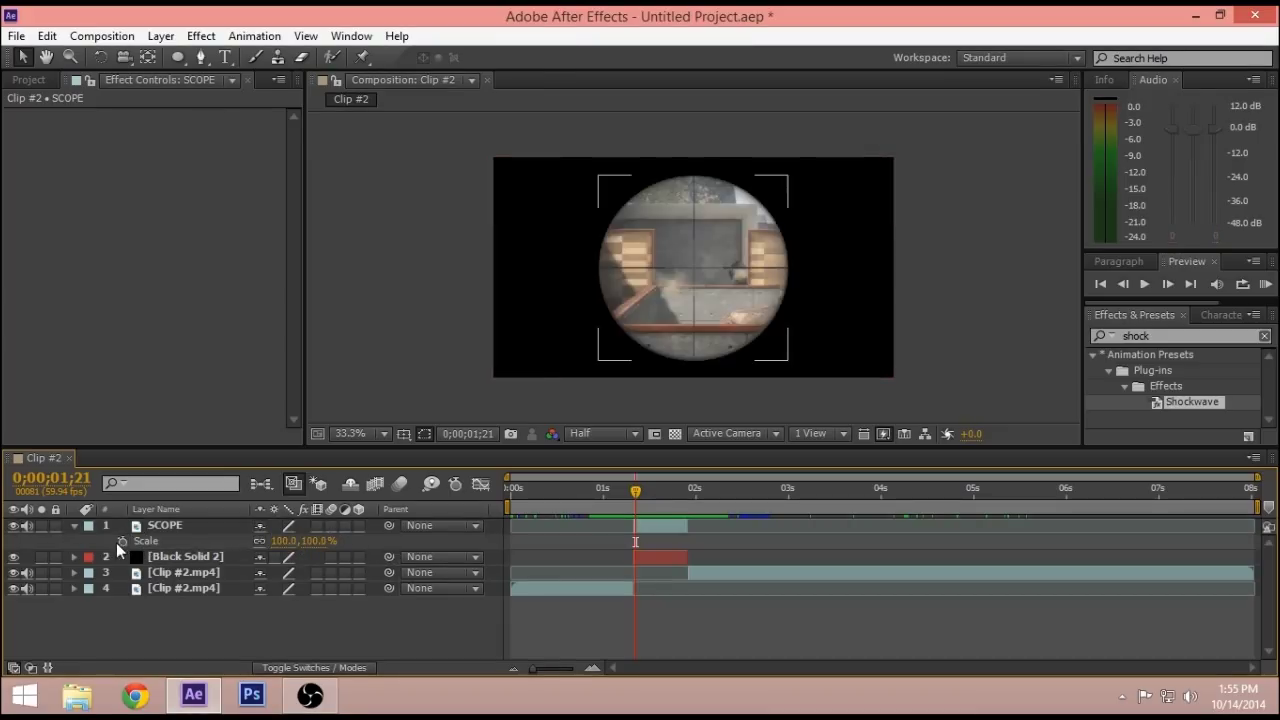
left_click(121, 541)
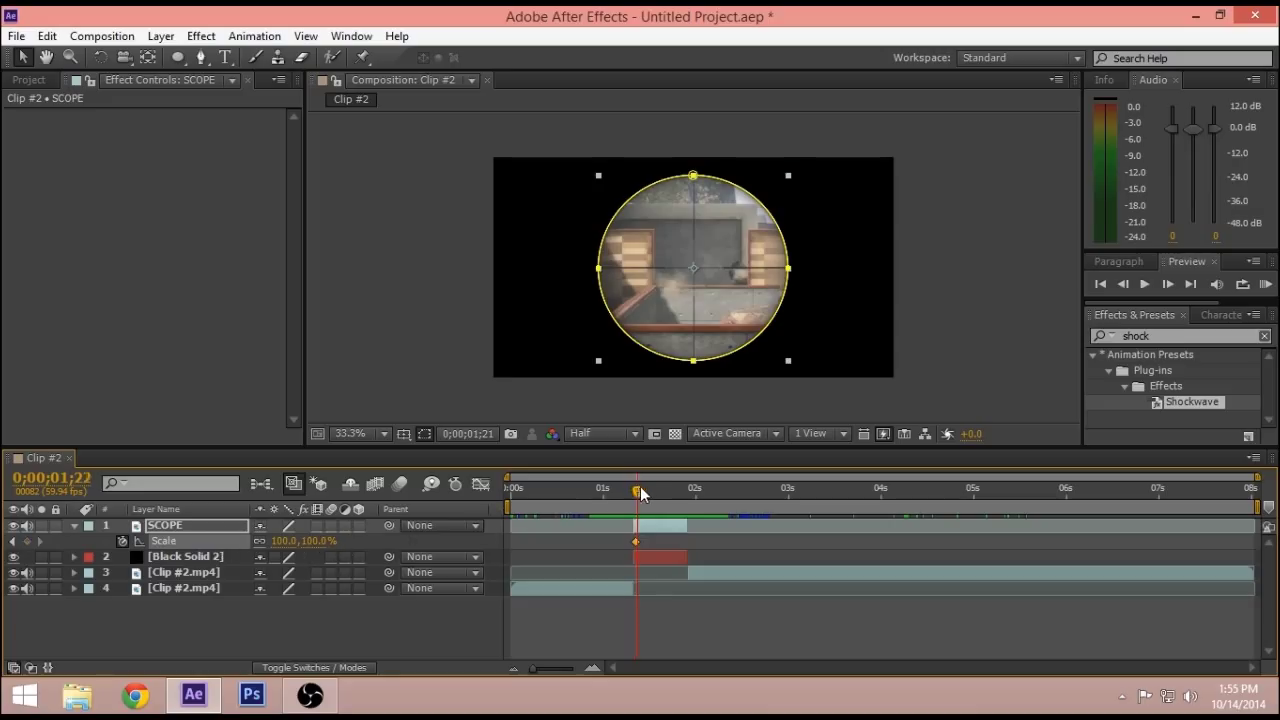
left_click_drag(640, 486, 650, 491)
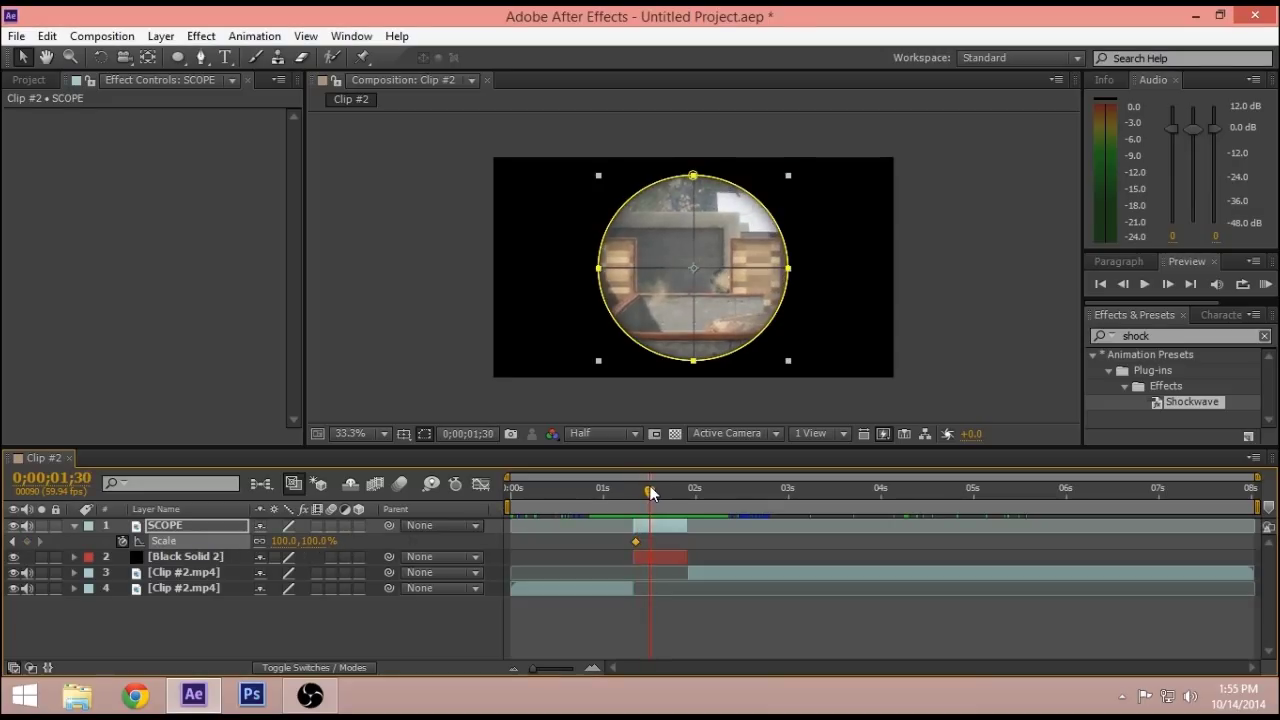
left_click(285, 541)
type("45")
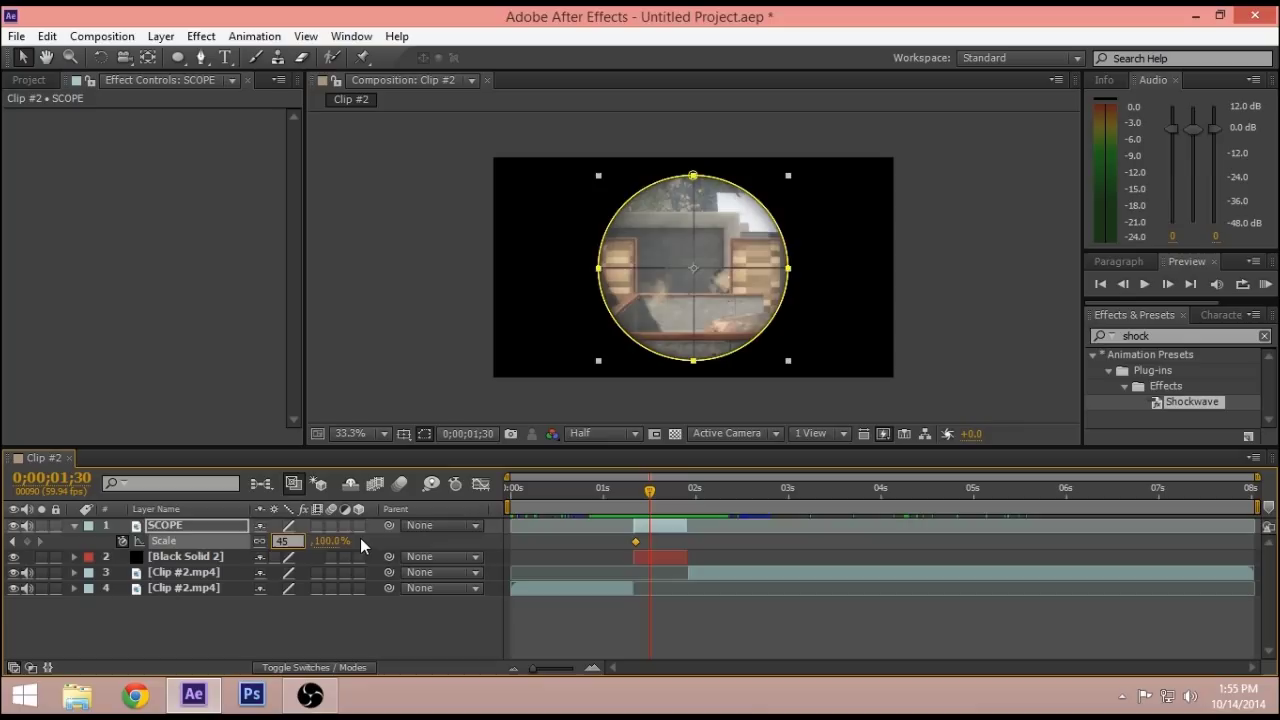
left_click(552, 514)
Step: Add Scale keyframes holding 45% at 1;40 and returning to 100% at 1;53
left_click_drag(657, 499, 665, 492)
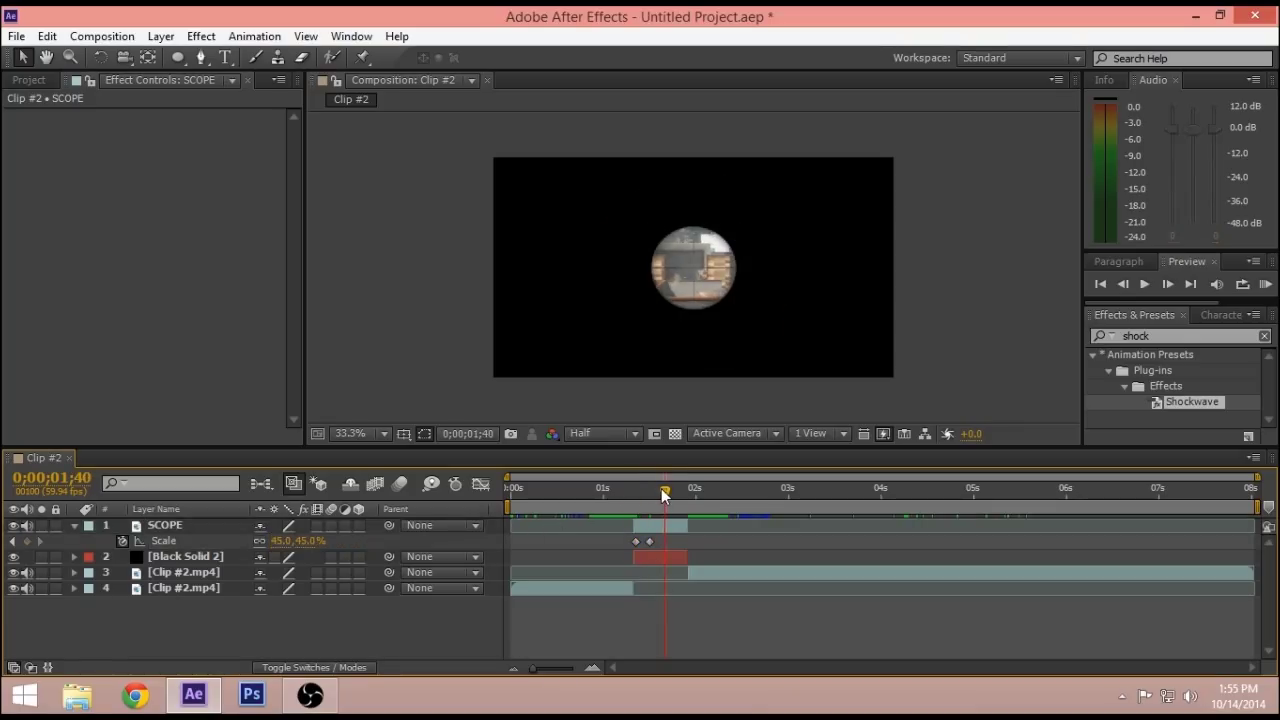
left_click(290, 545)
left_click(27, 541)
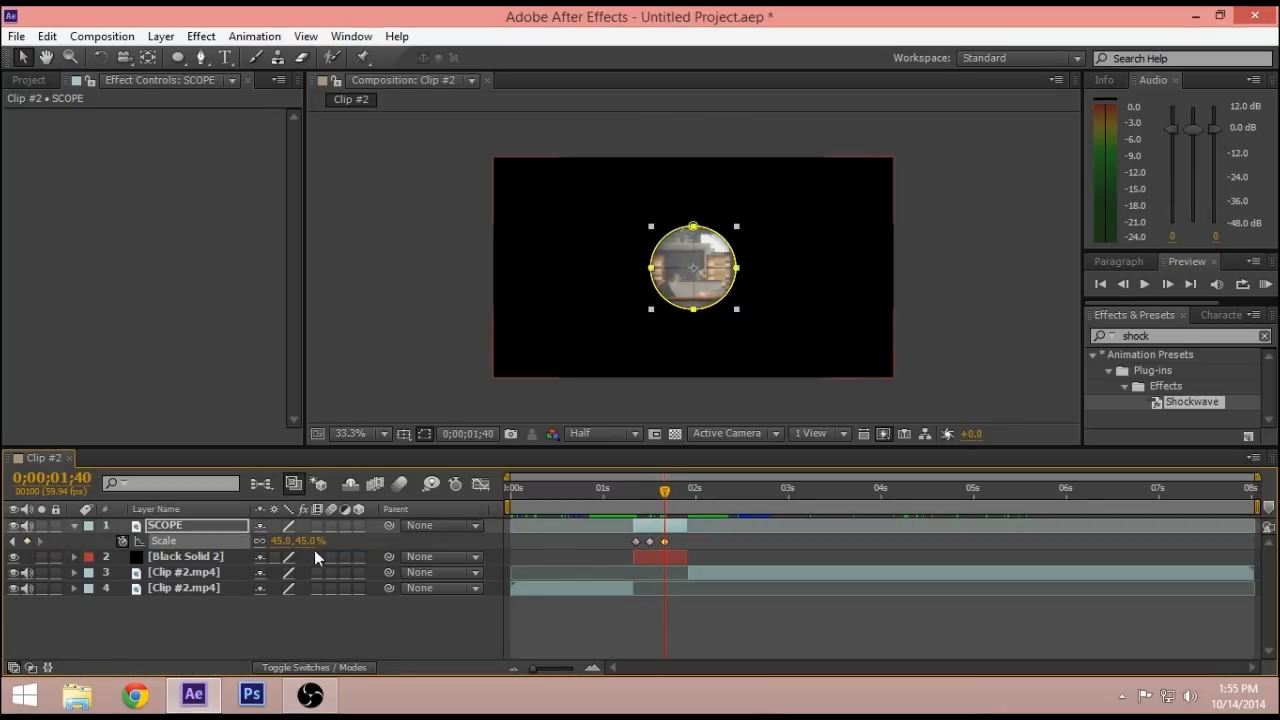
left_click_drag(665, 491, 686, 497)
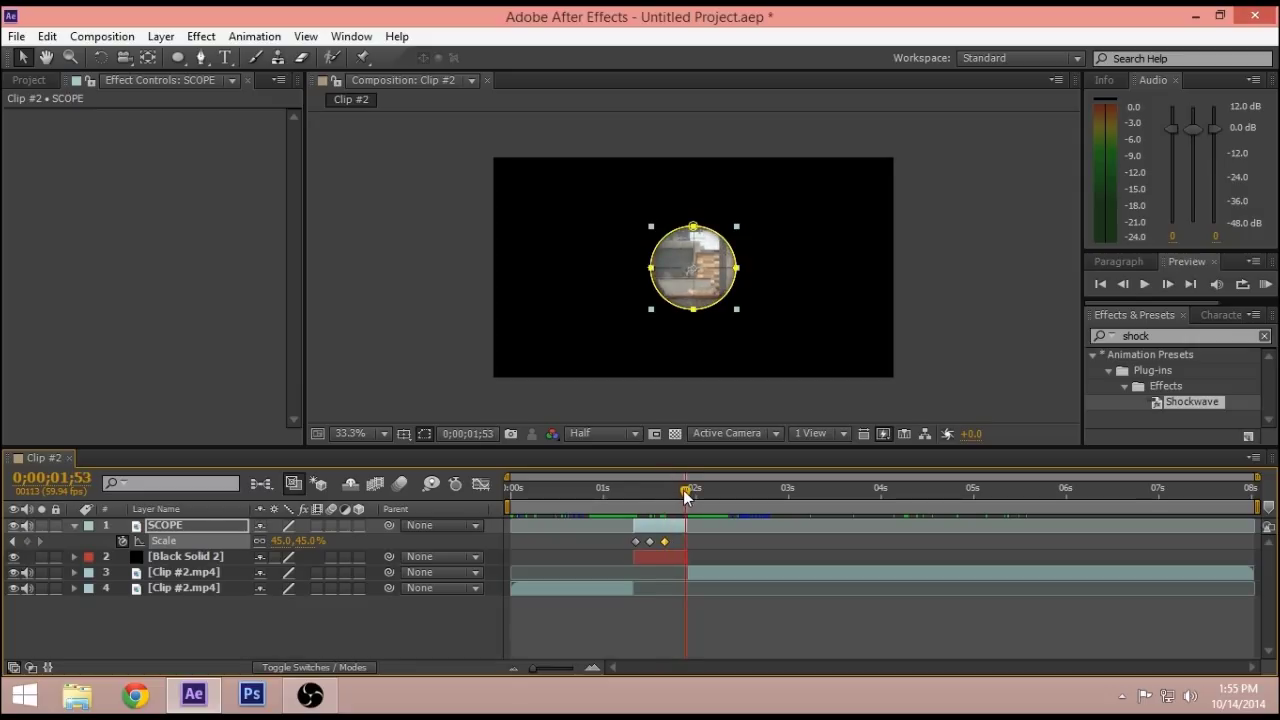
left_click(281, 541)
type("100")
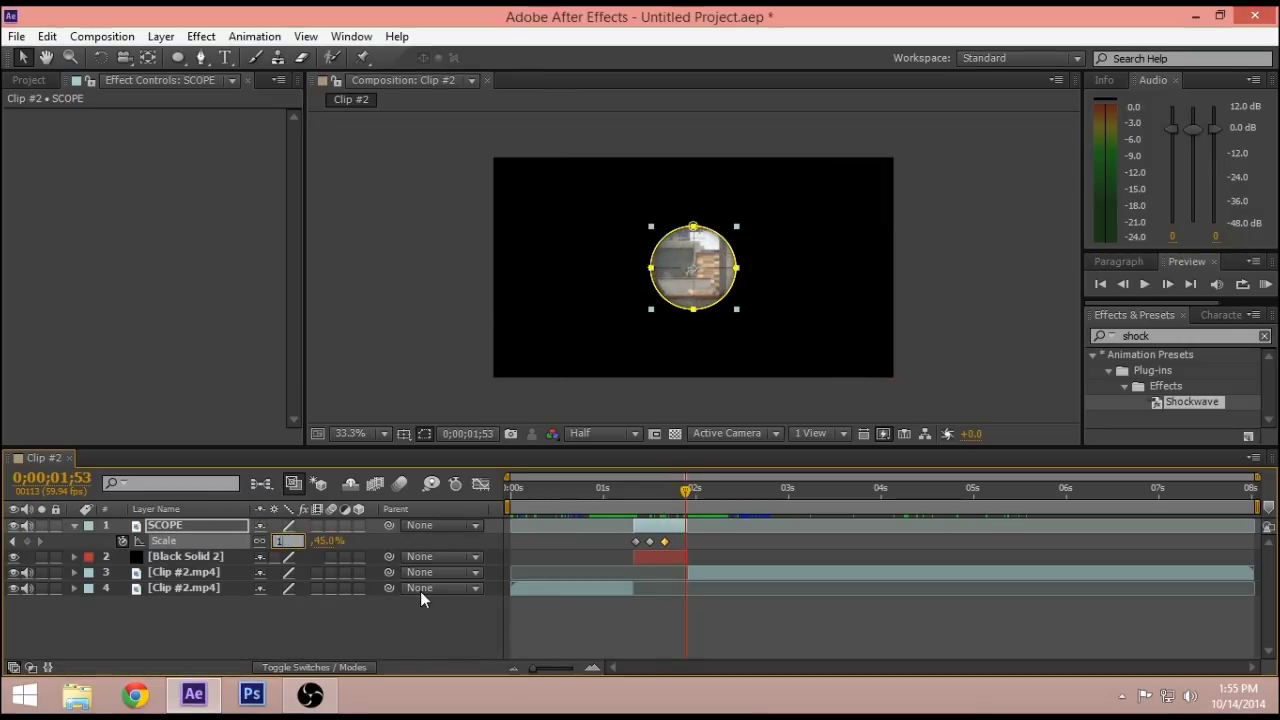
left_click(398, 622)
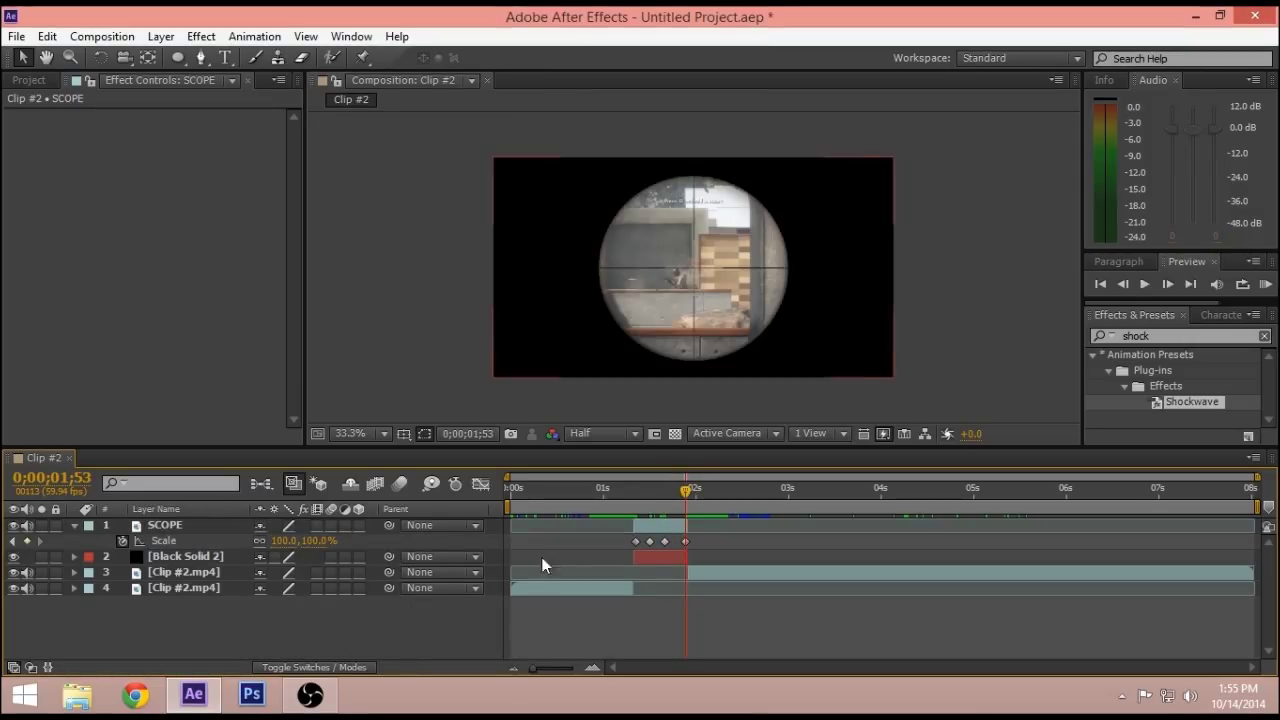
Step: Select all four SCOPE scale keyframes
left_click(664, 557)
left_click(665, 526)
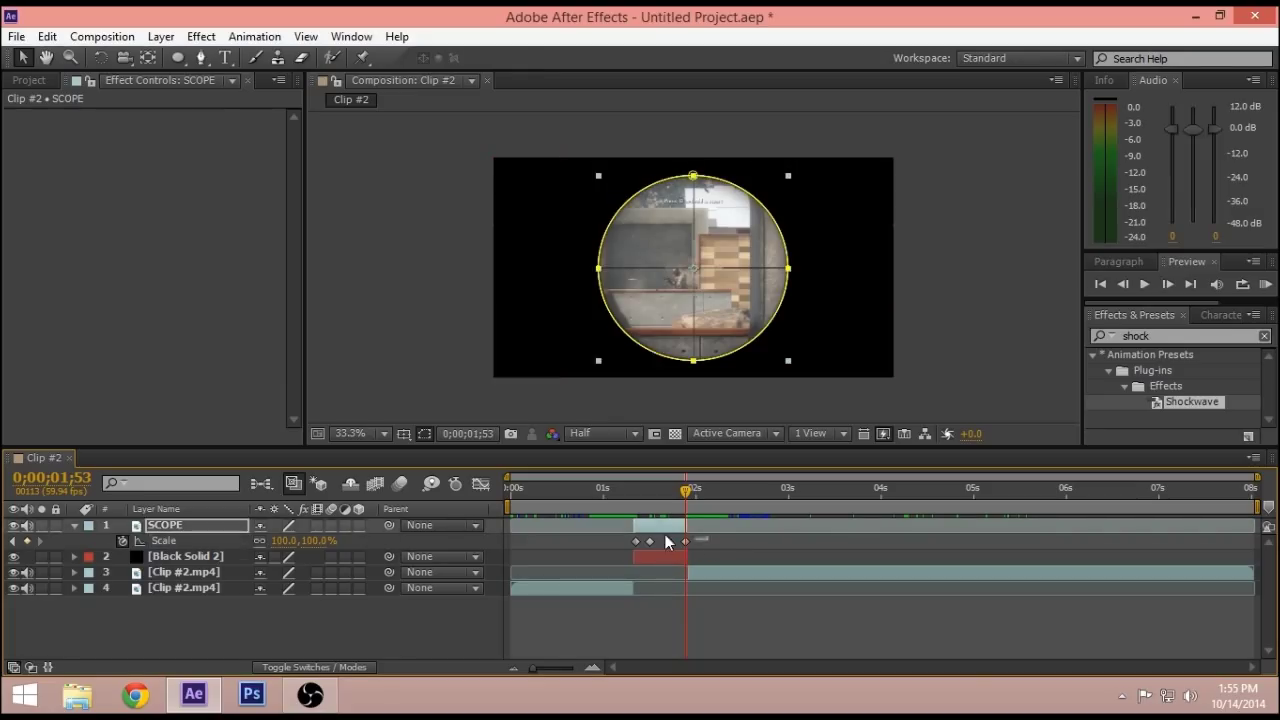
left_click_drag(668, 541, 620, 541)
Step: Apply Easy Ease to the four selected scale keyframes
right_click(636, 541)
mouse_move(680, 533)
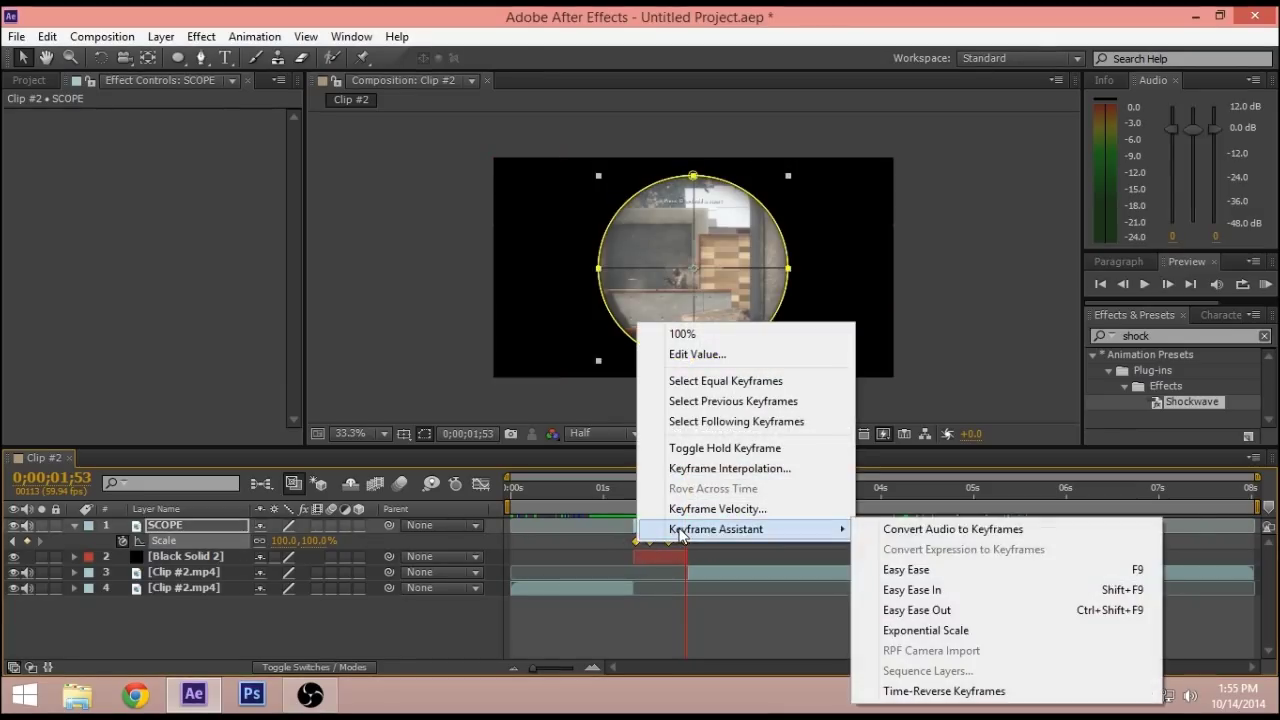
left_click(908, 569)
Step: Set the work area from 1;06 to 2;07 and preview the zoom
left_click(613, 488)
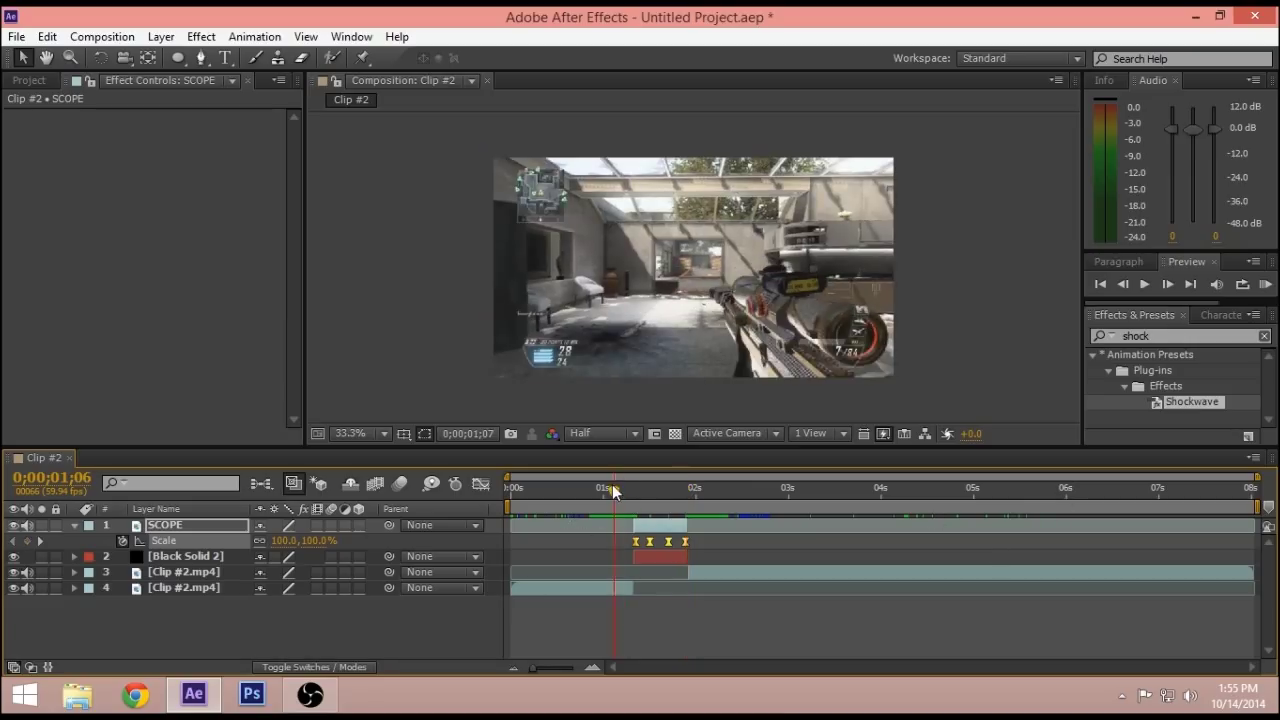
key("b")
left_click(706, 488)
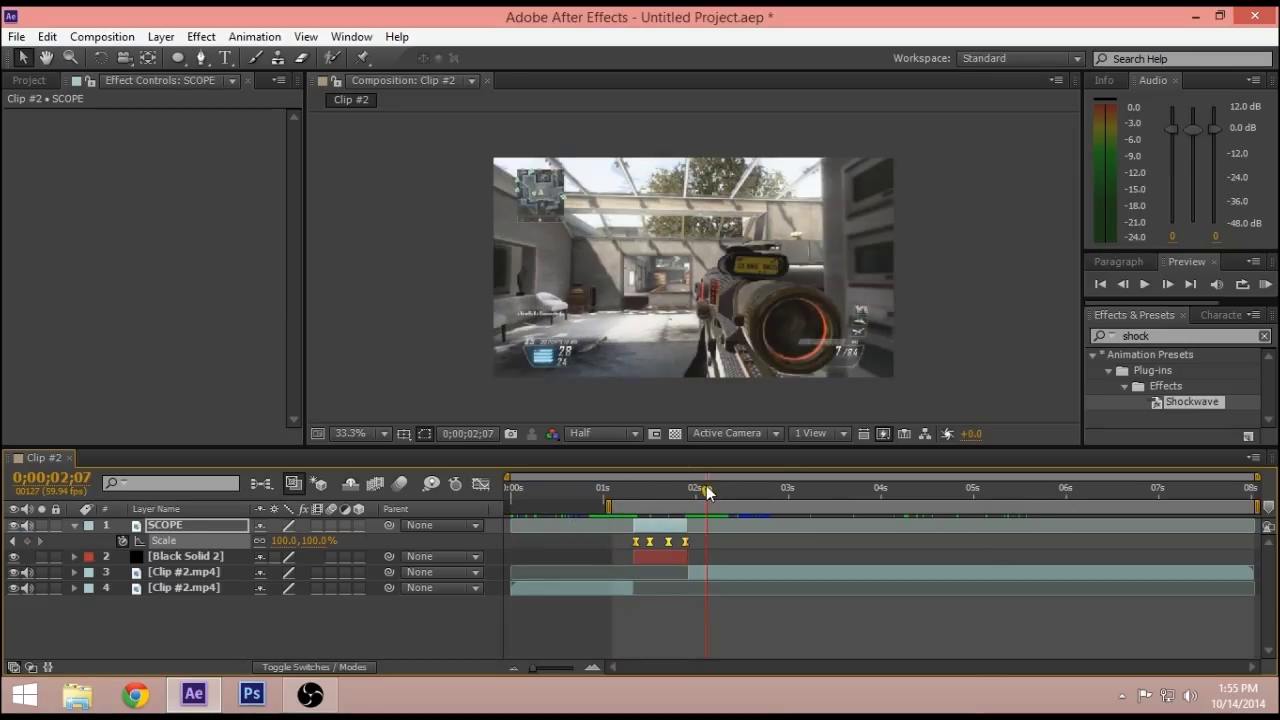
key("n")
key("KP_0")
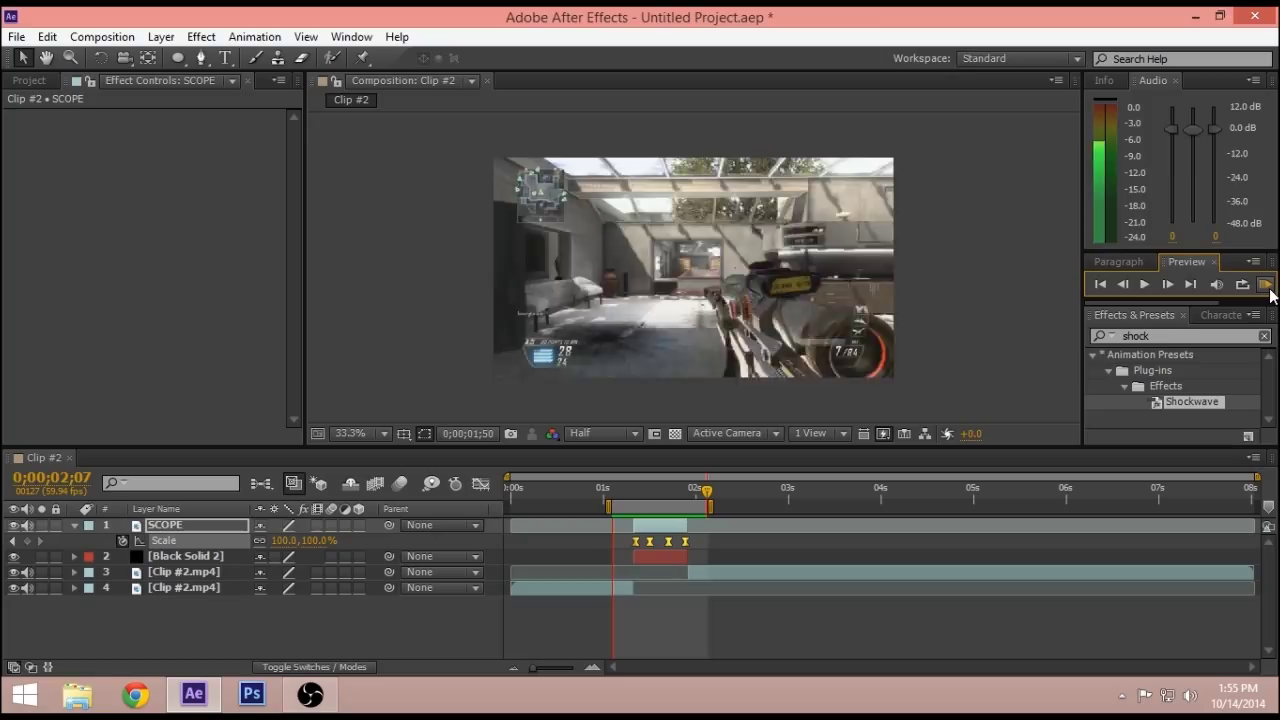
left_click_drag(631, 490, 686, 492)
Step: Start SCOPE rotation keyframes at 1;23 and add a one-revolution keyframe near 1;52
left_click(652, 541)
key("r")
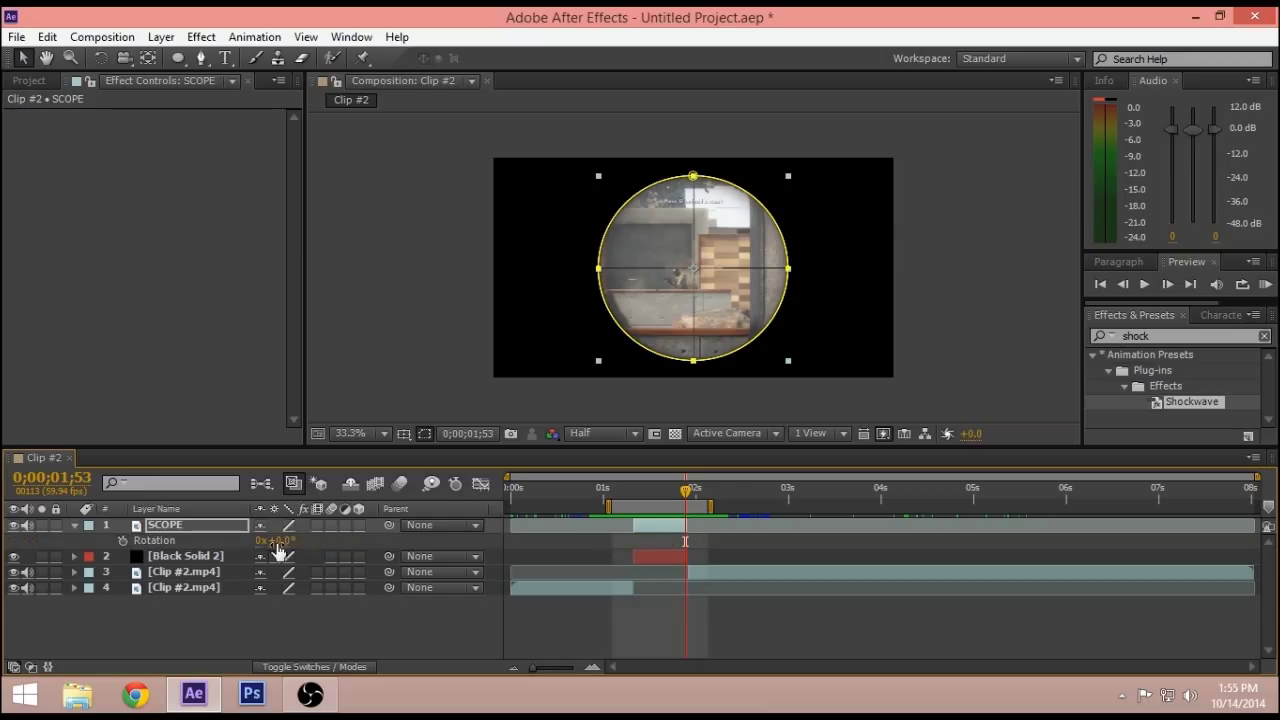
left_click(639, 492)
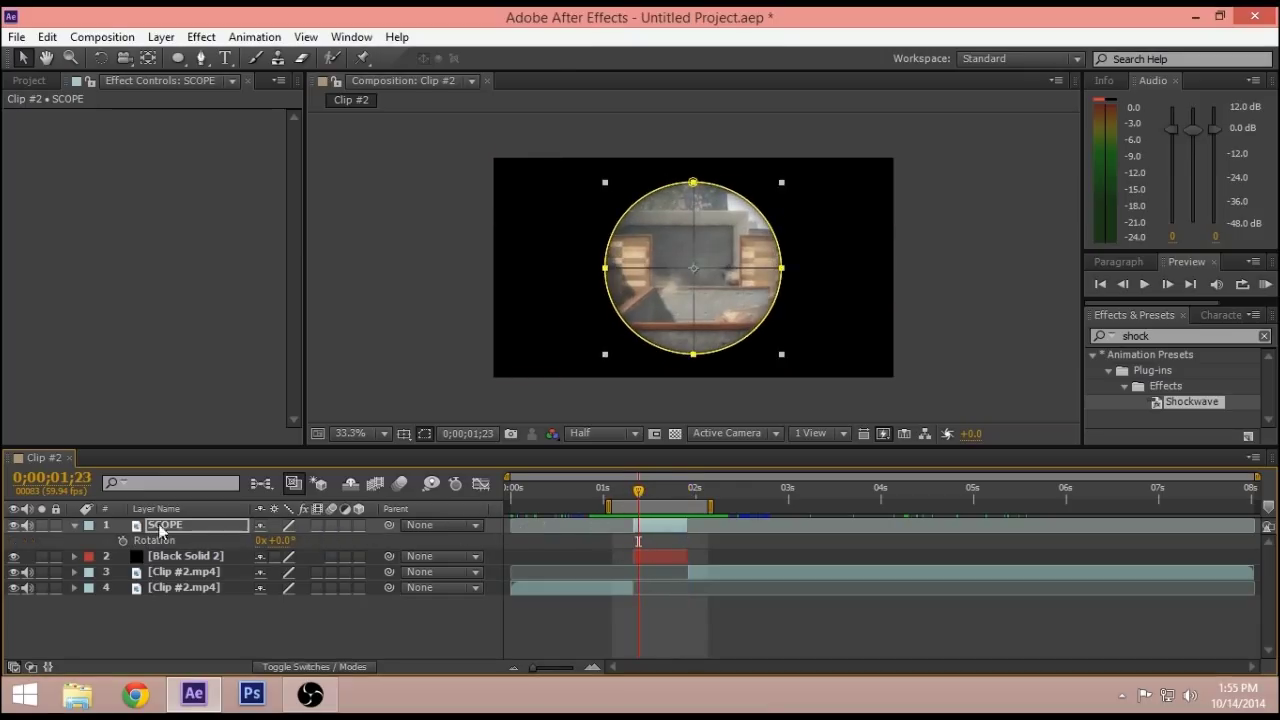
left_click(122, 540)
left_click(684, 491)
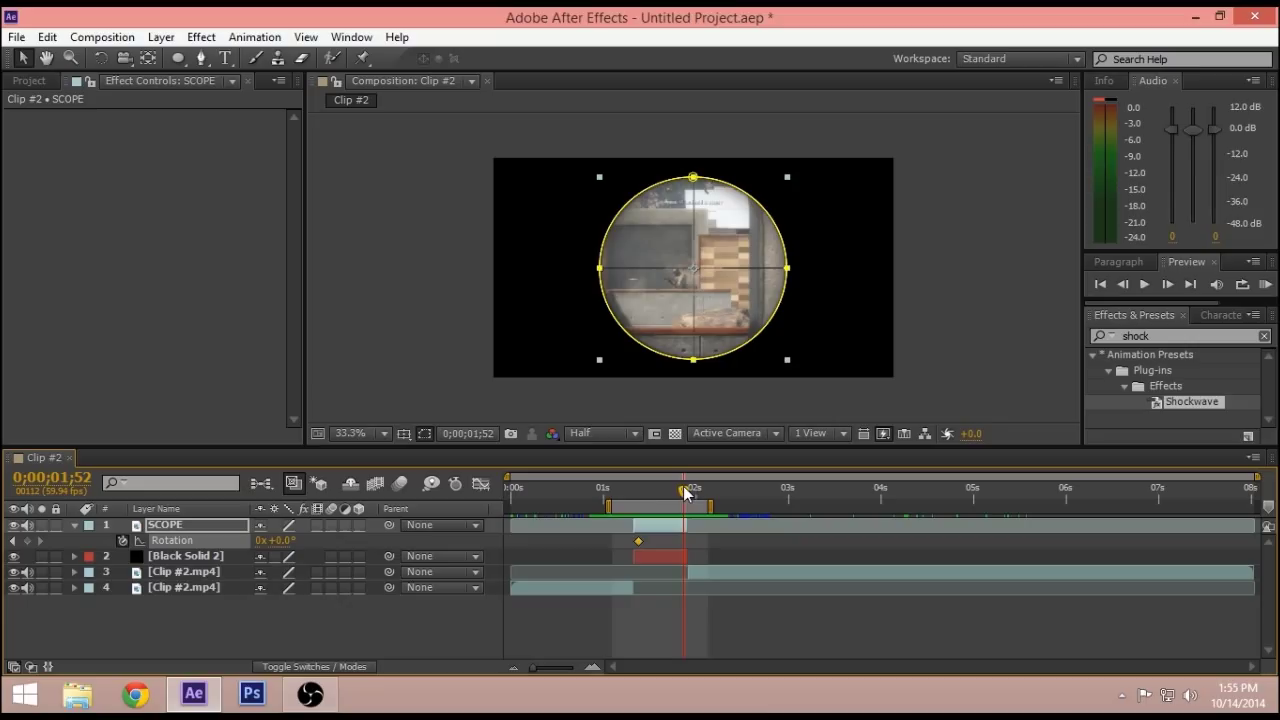
left_click(260, 540)
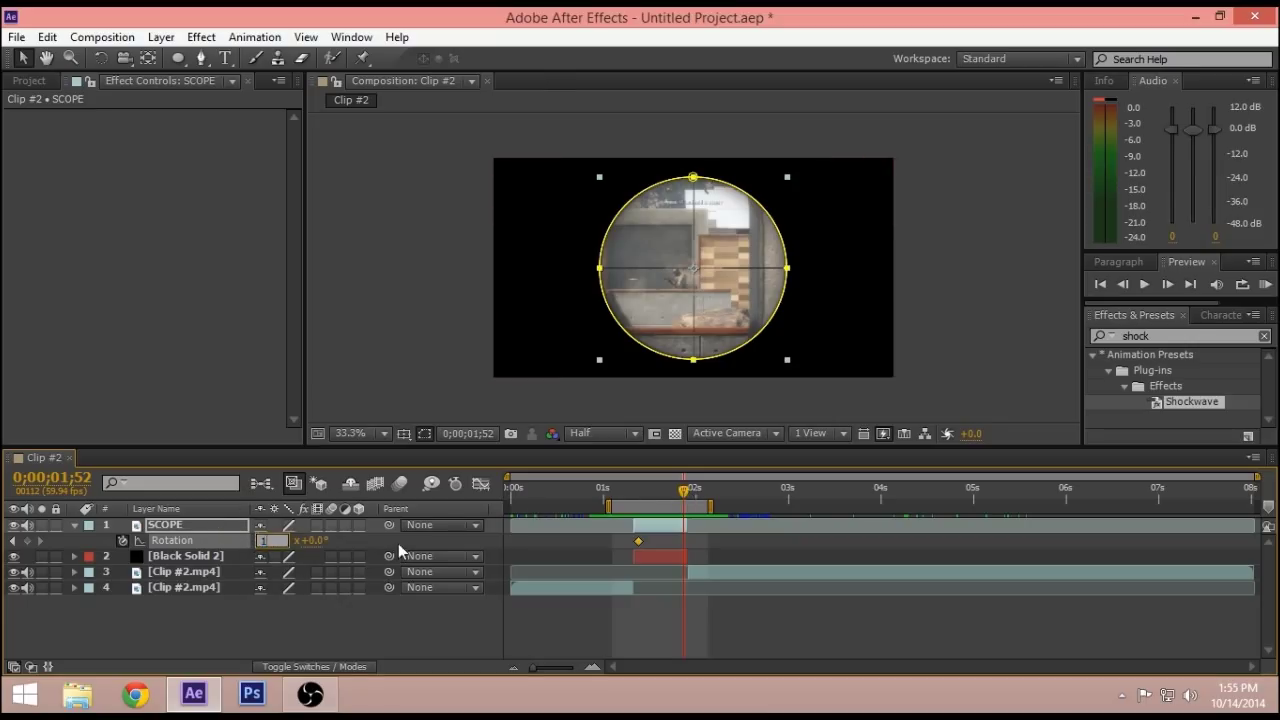
type("1")
key("Return")
left_click_drag(638, 494, 686, 497)
left_click_drag(684, 541, 664, 541)
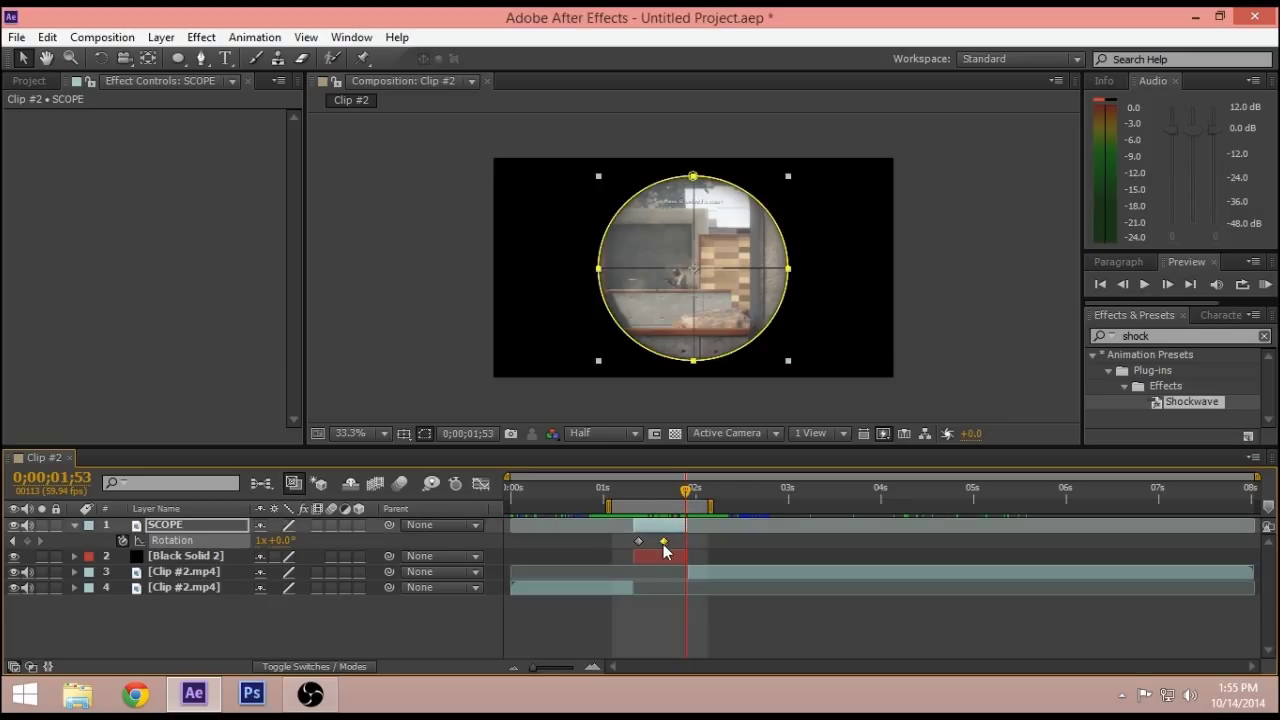
Step: Set the SCOPE layer's rotation to 0x+50° at 1;33
left_click(655, 491)
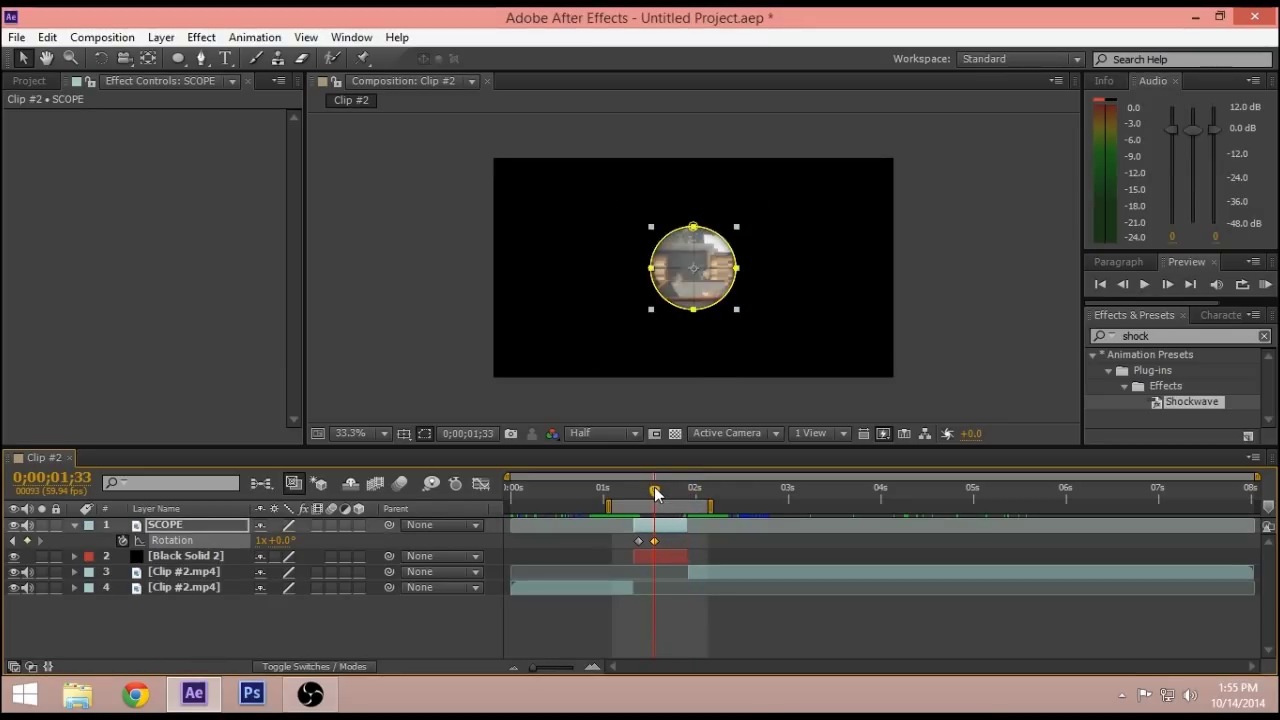
left_click(260, 540)
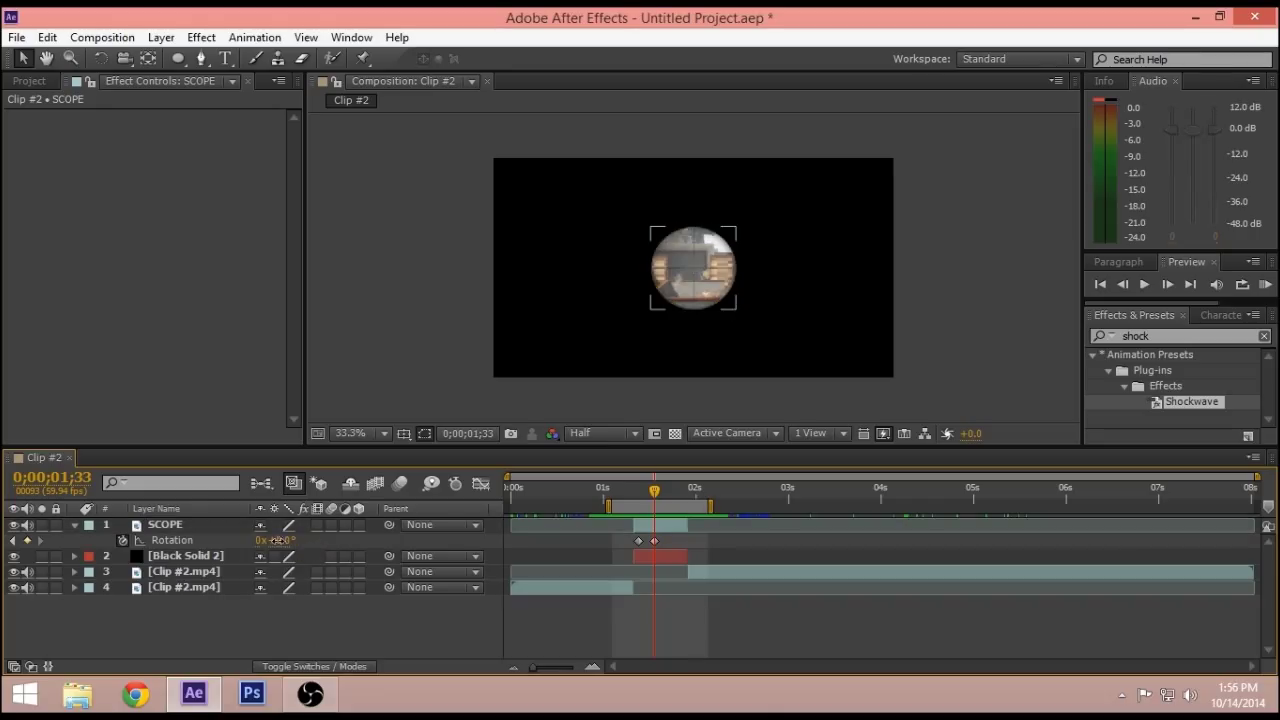
key("Tab")
key("Return")
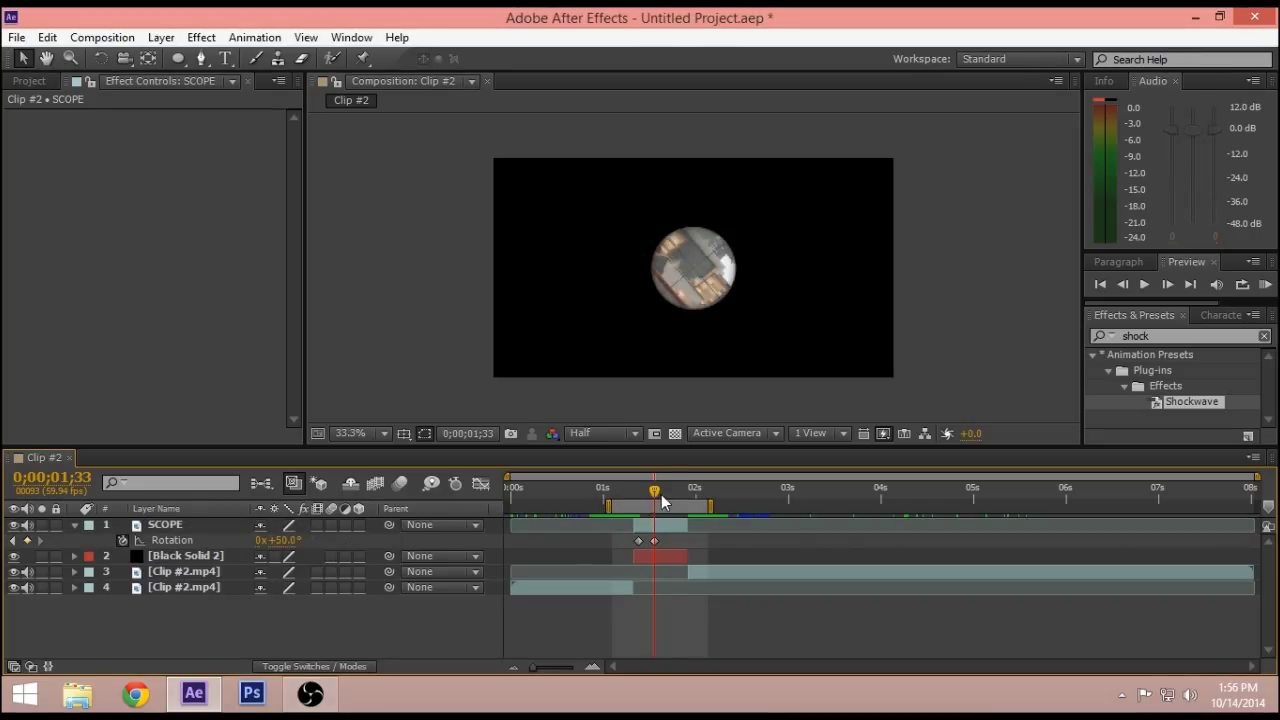
Step: Hold 50° rotation at 1;43, then rotate SCOPE to 100° at 1;54
left_click_drag(661, 501, 669, 500)
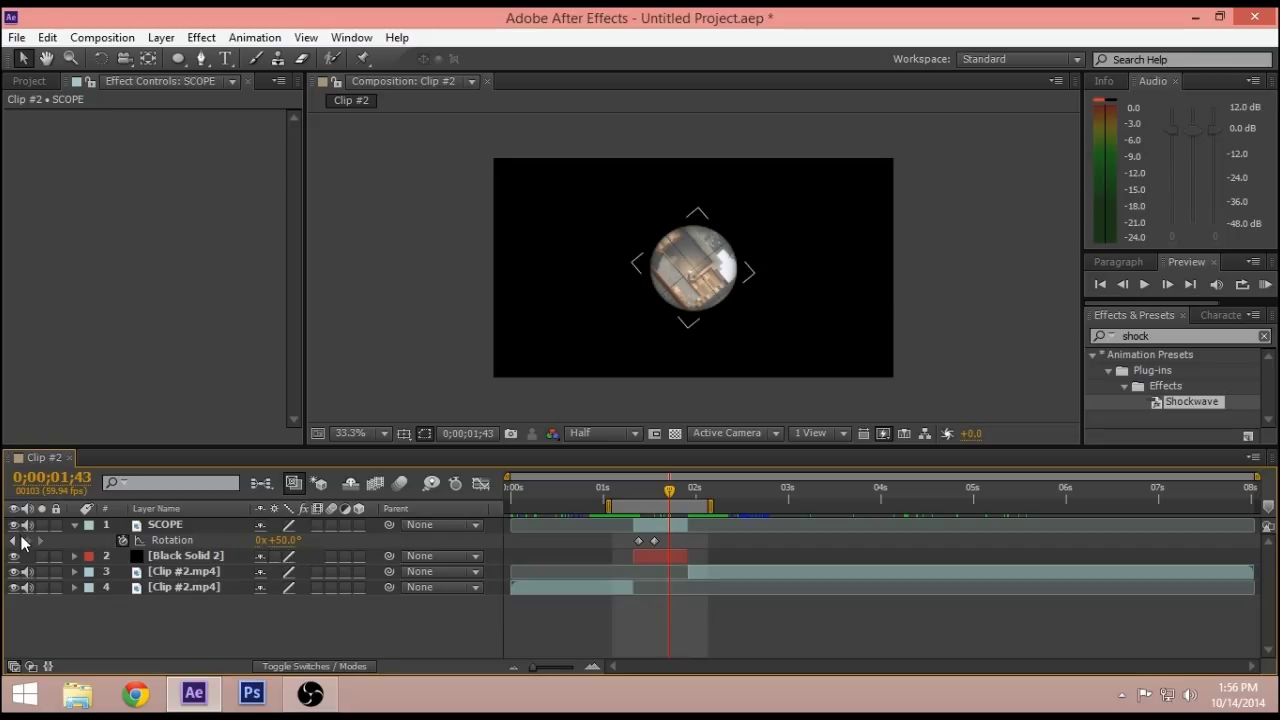
left_click(24, 540)
key("Page_Down")
key("Page_Down")
key("Page_Down")
key("Page_Down")
key("Page_Down")
key("Page_Down")
key("Page_Down")
key("Page_Down")
key("Page_Down")
key("Page_Down")
key("Page_Down")
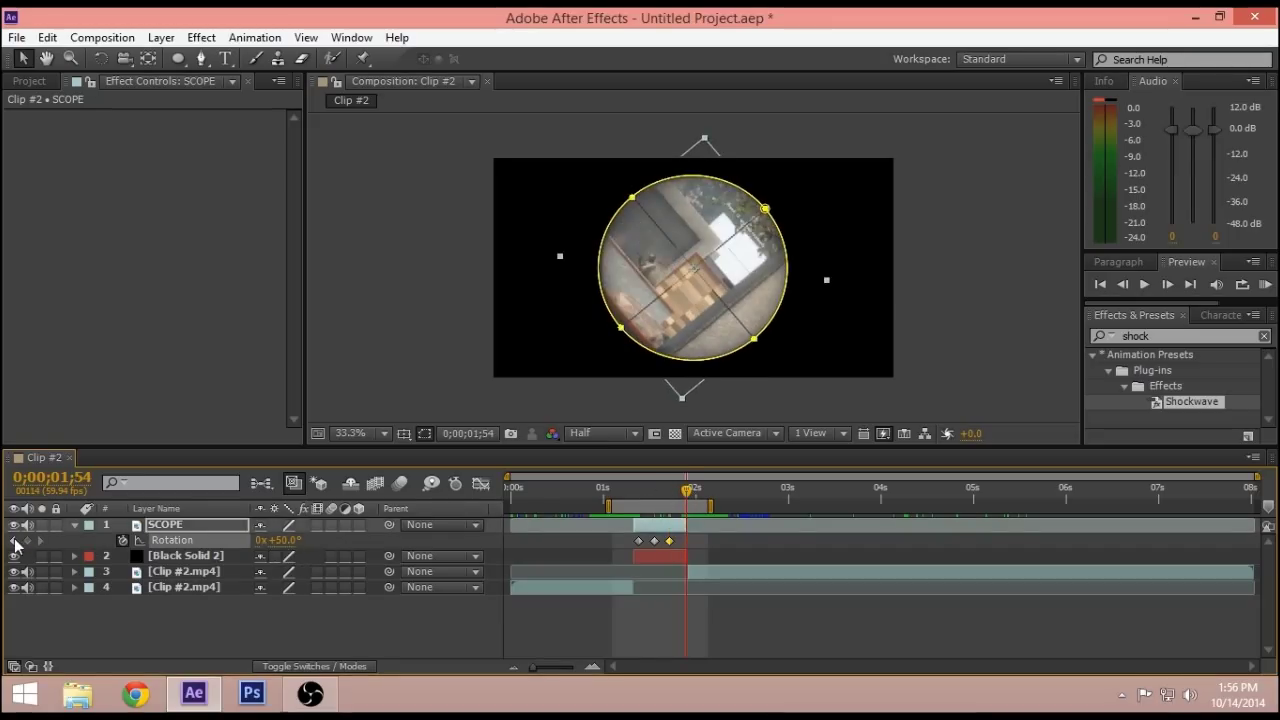
left_click(27, 540)
left_click(283, 540)
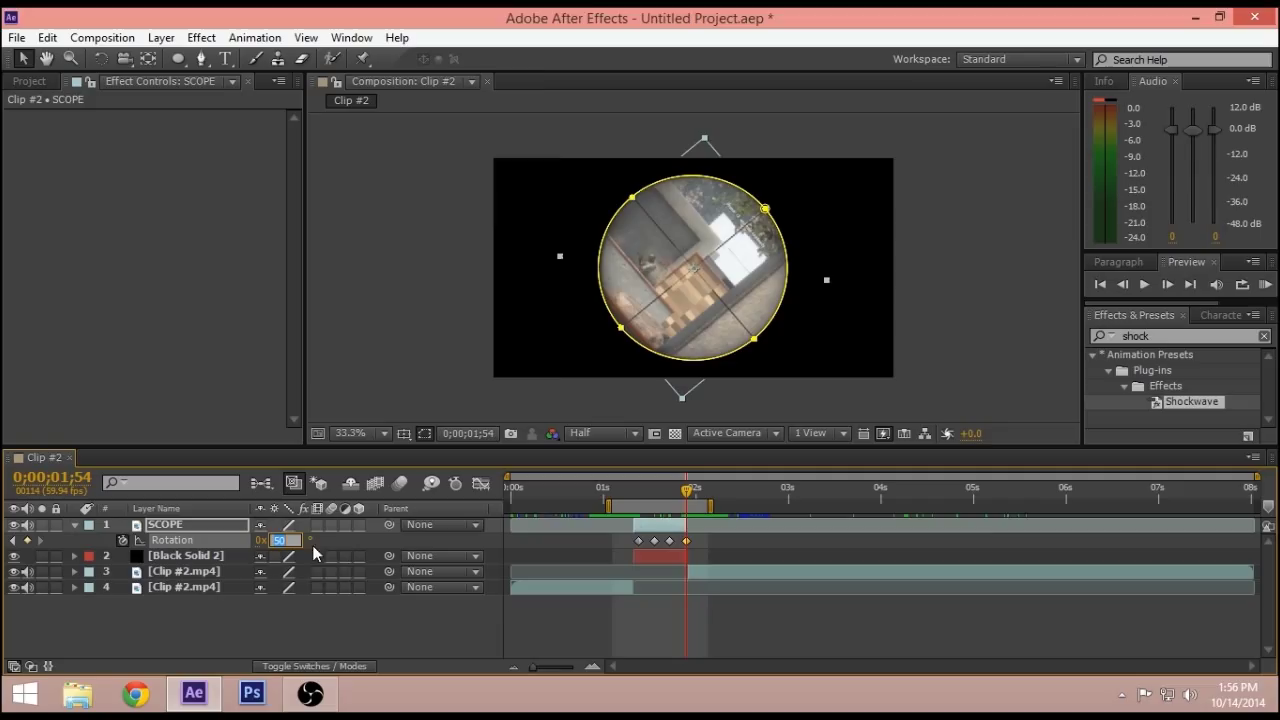
type("100")
left_click(365, 610)
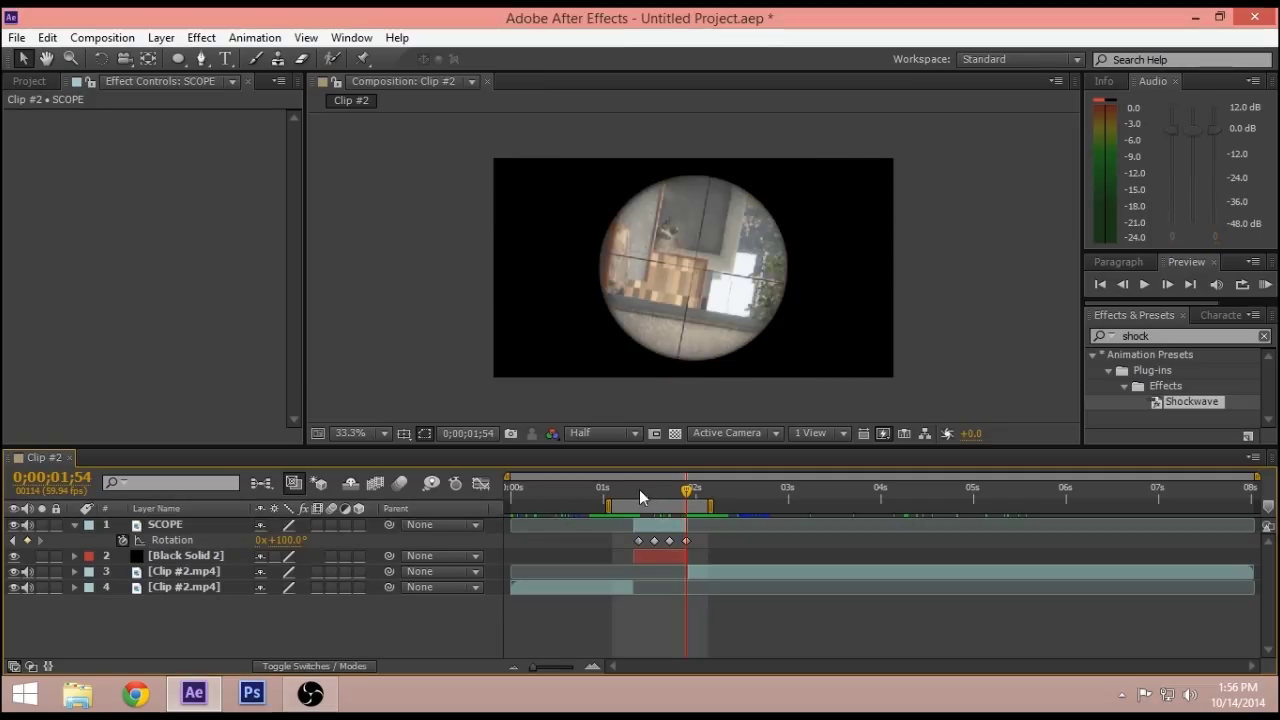
Step: Change the last SCOPE rotation keyframe from 100° to 0°, then scrub through to 2;02
left_click_drag(639, 489, 685, 482)
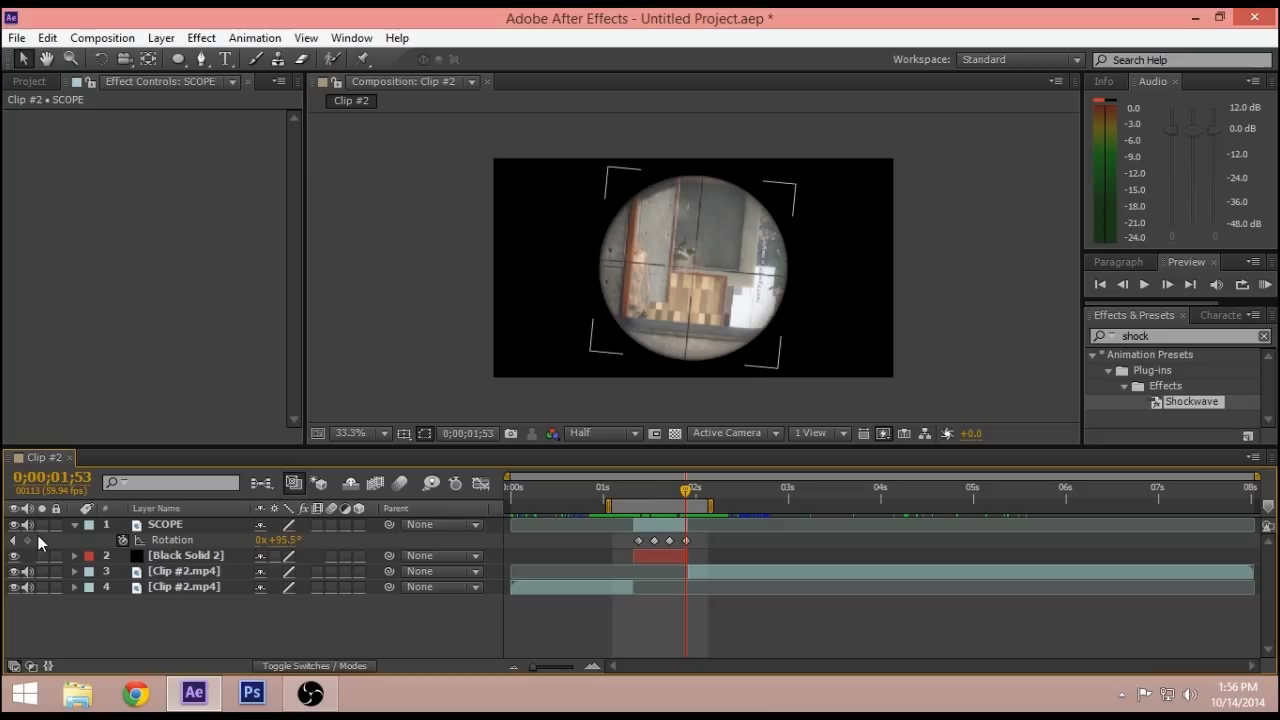
left_click(40, 540)
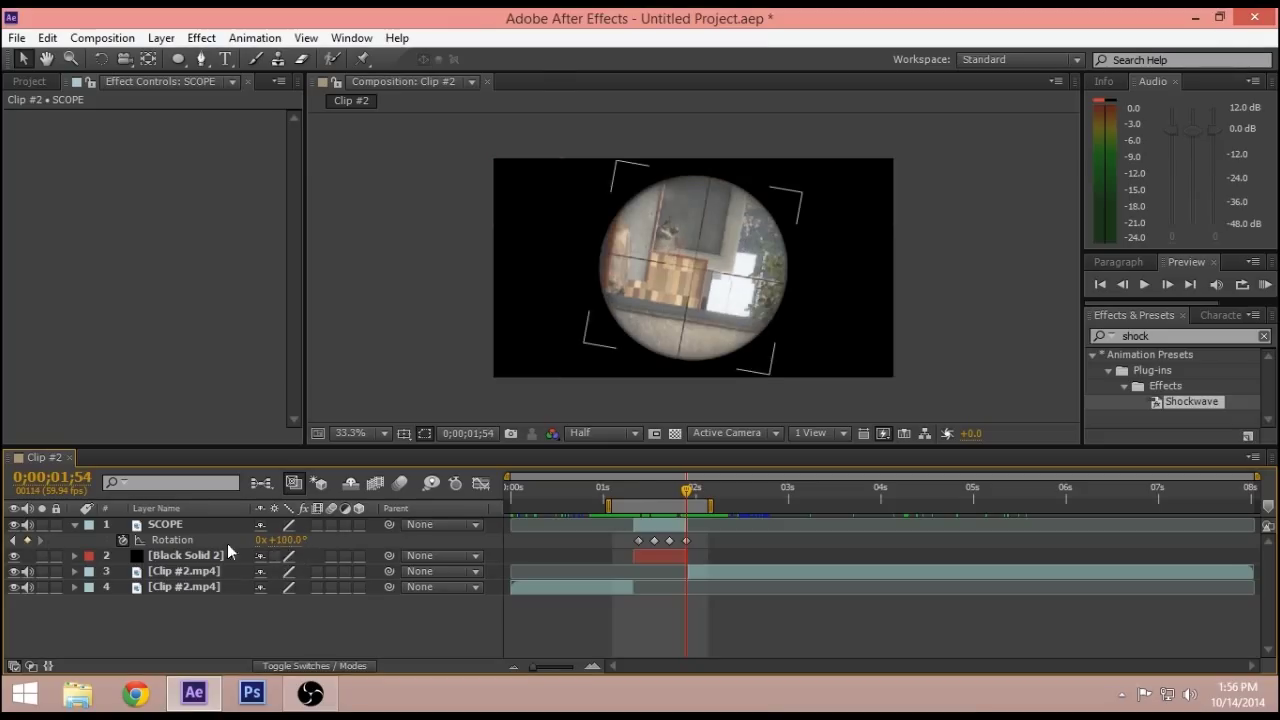
left_click_drag(632, 489, 686, 490)
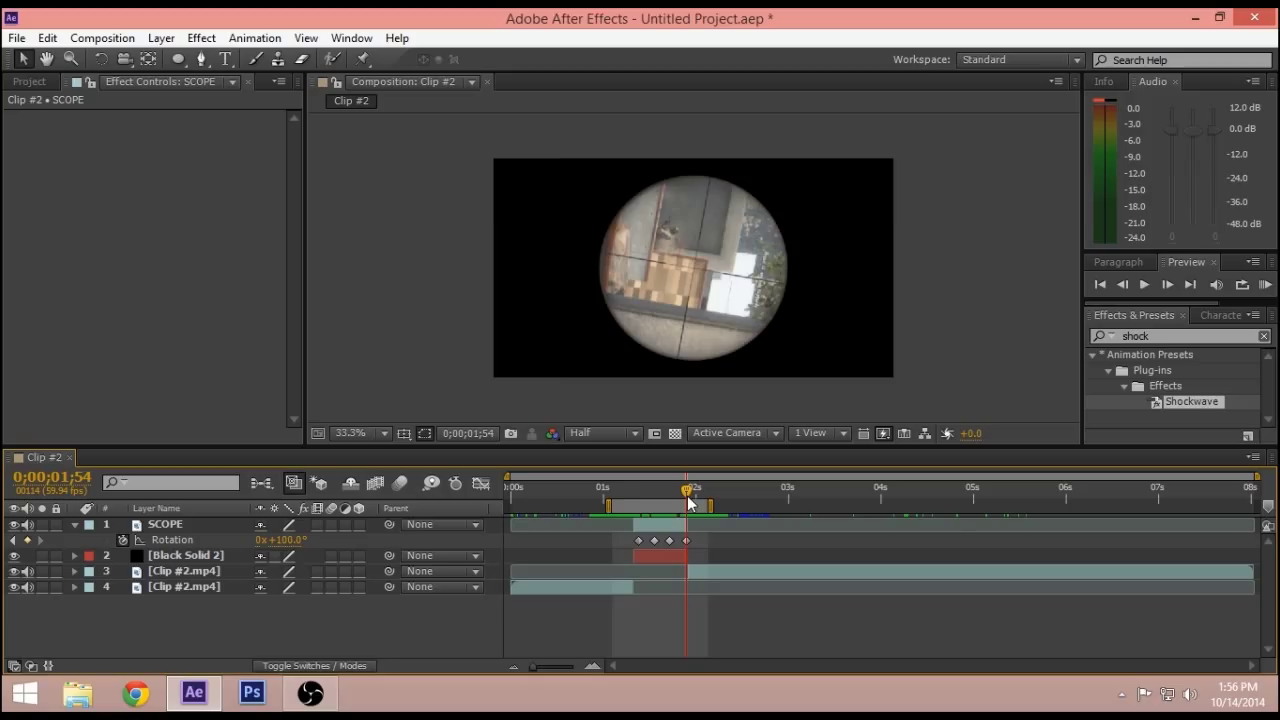
left_click(283, 540)
type("00")
key("Return")
left_click_drag(655, 478, 725, 487)
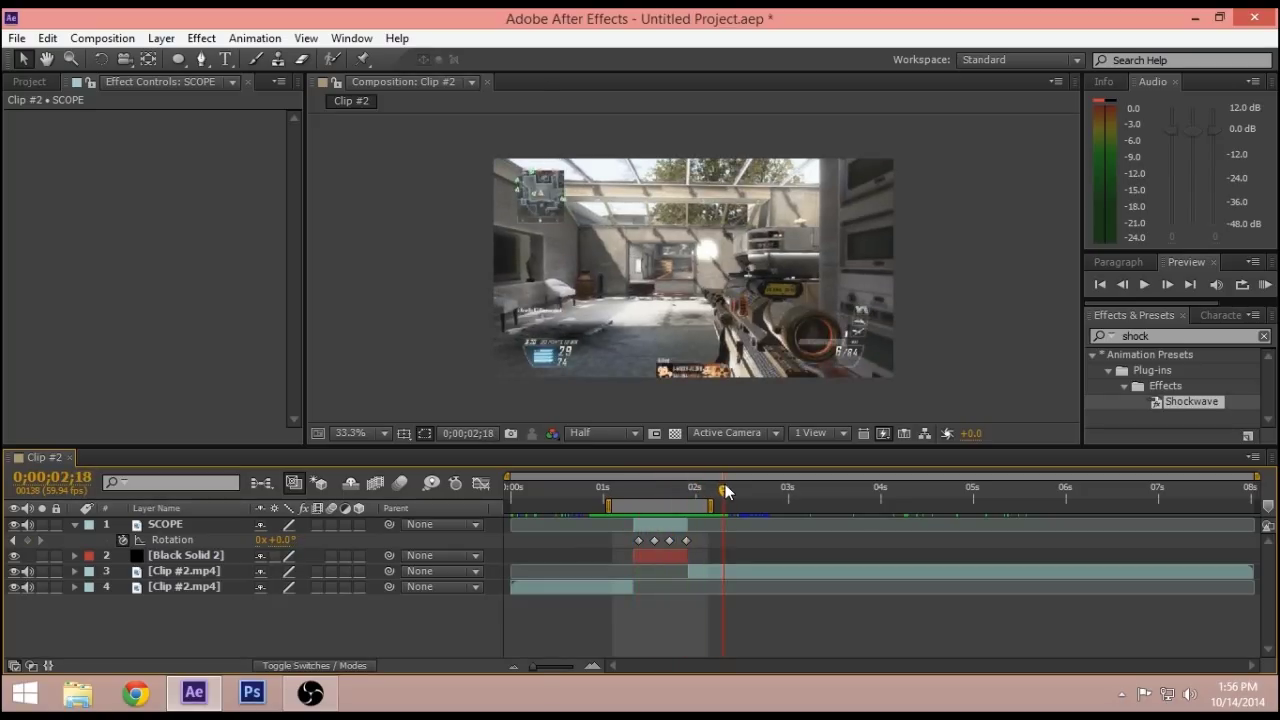